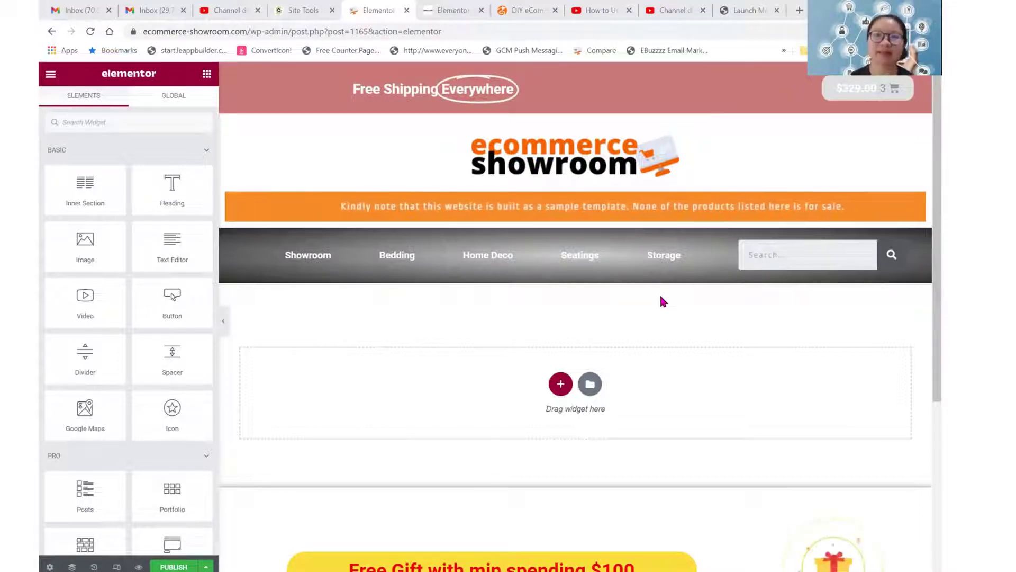
Add a new section with two equal columns in the empty content area below the navigation bar.
scroll(479, 390, down, 3)
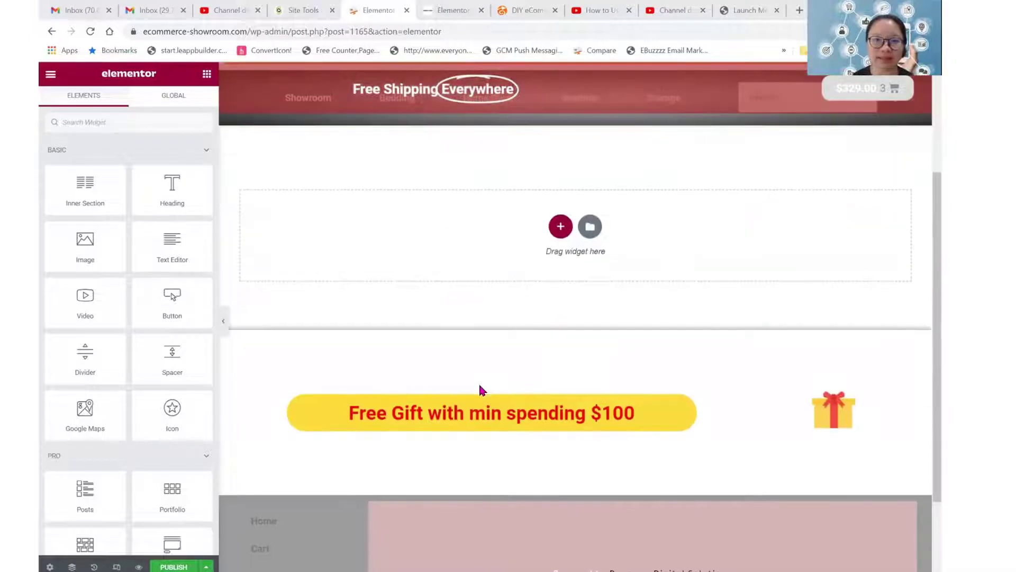
scroll(480, 390, up, 2)
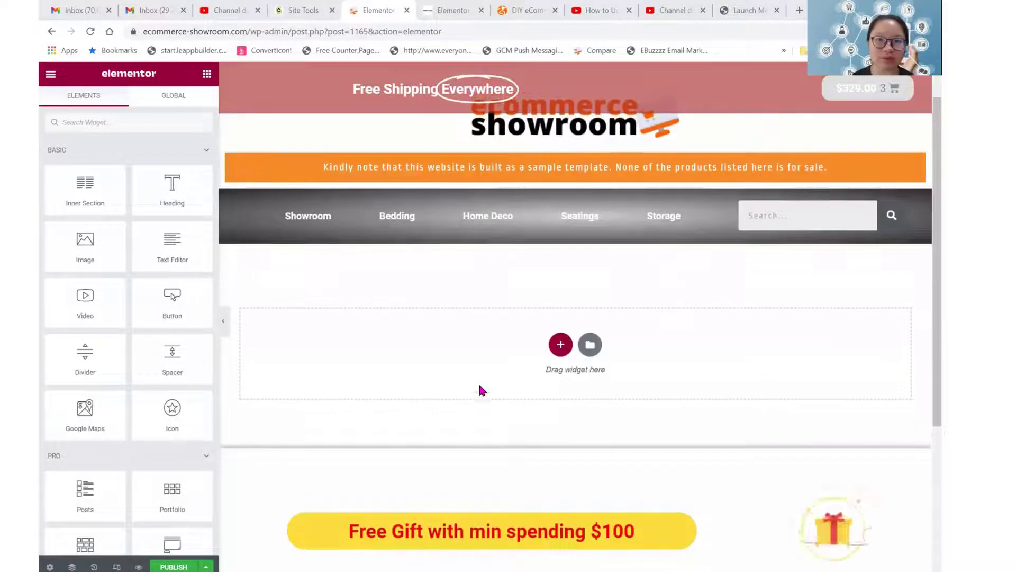
click(561, 348)
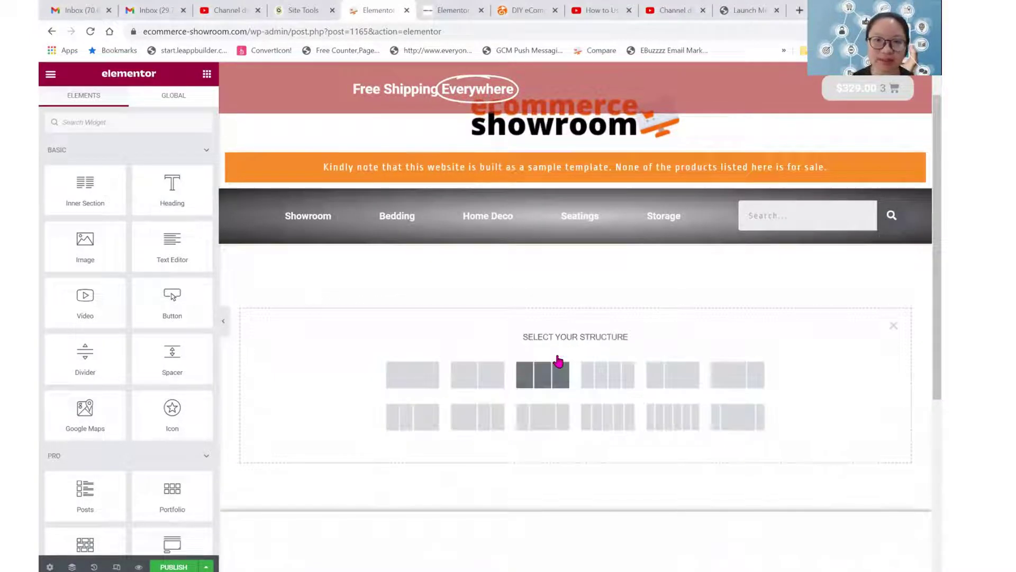
click(475, 374)
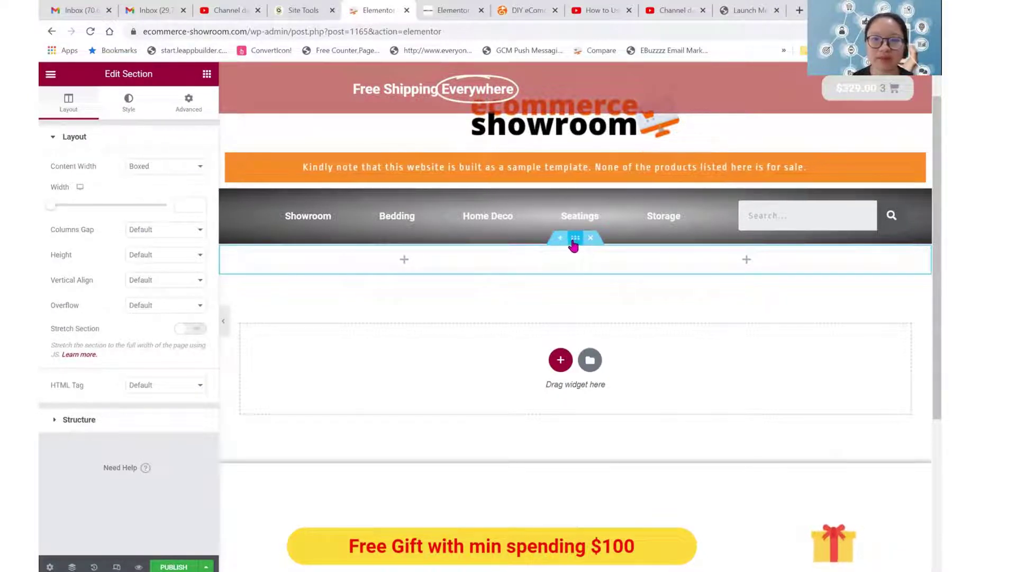
Set the new section's content width to Full Width and turn on Stretch Section.
click(164, 166)
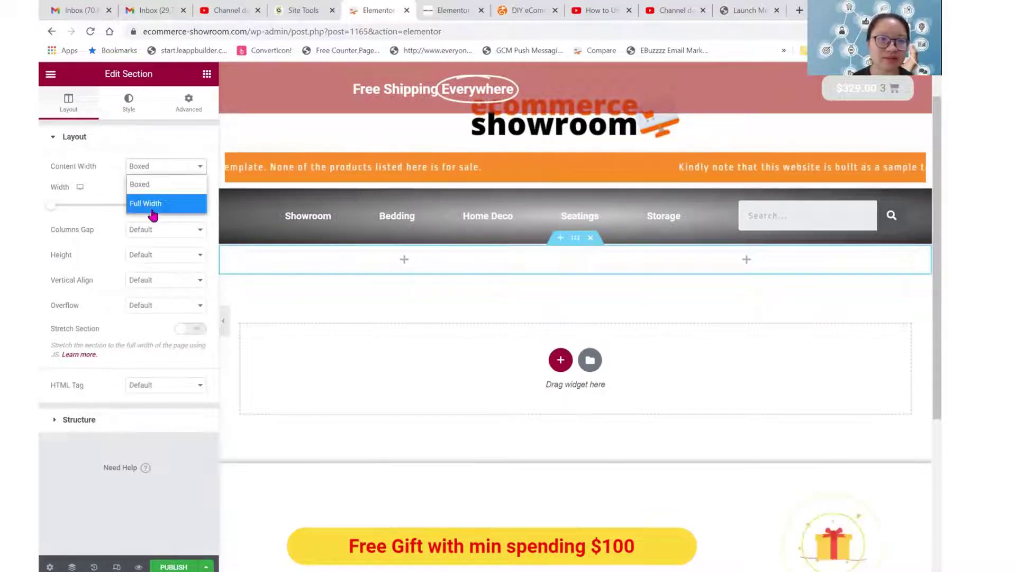
click(148, 200)
click(177, 292)
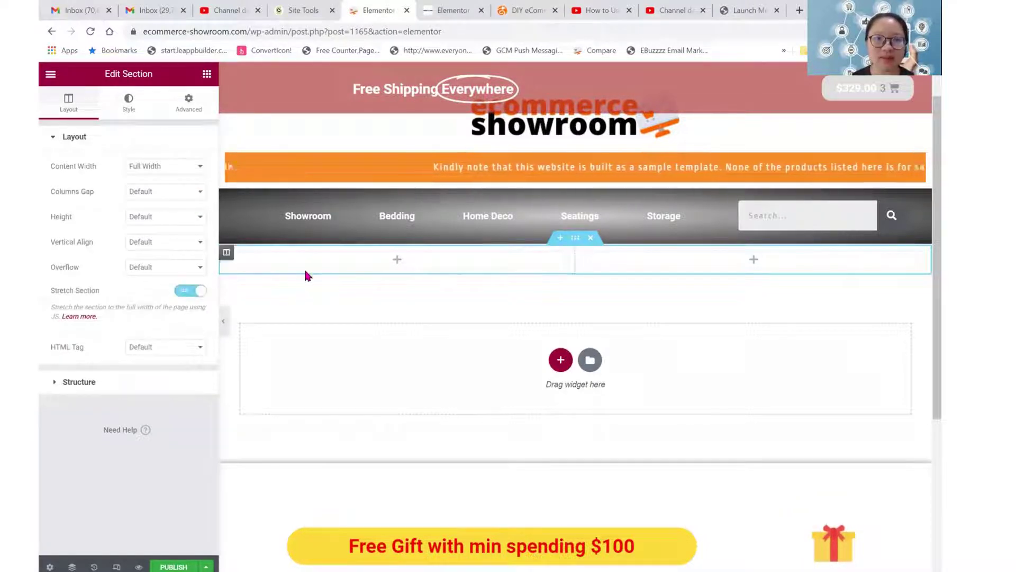
Add a Heading widget to the section's left column with the title "Welcome to my website" and center-align it.
click(206, 75)
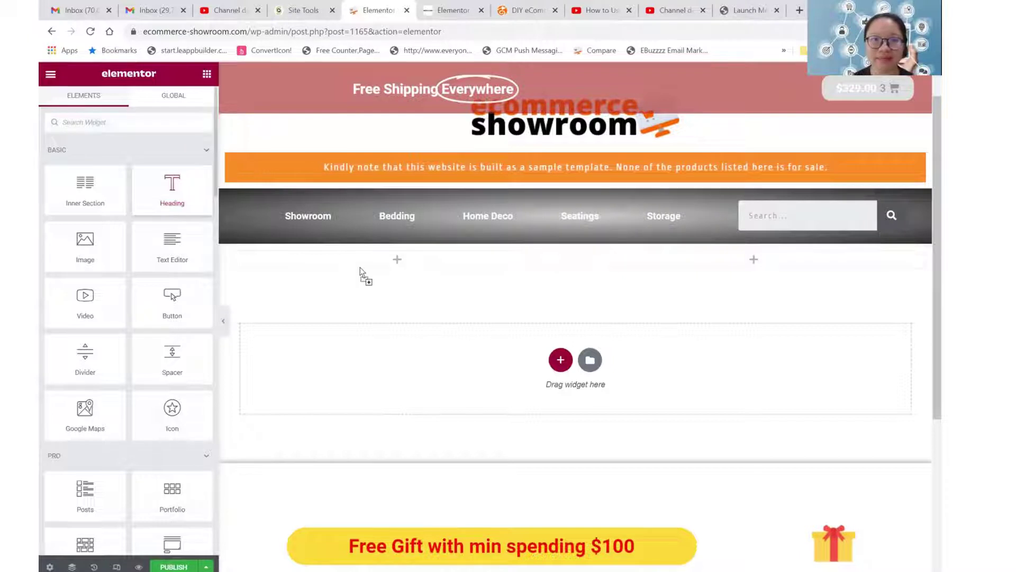
drag(360, 270, 358, 266)
key(ctrl+a)
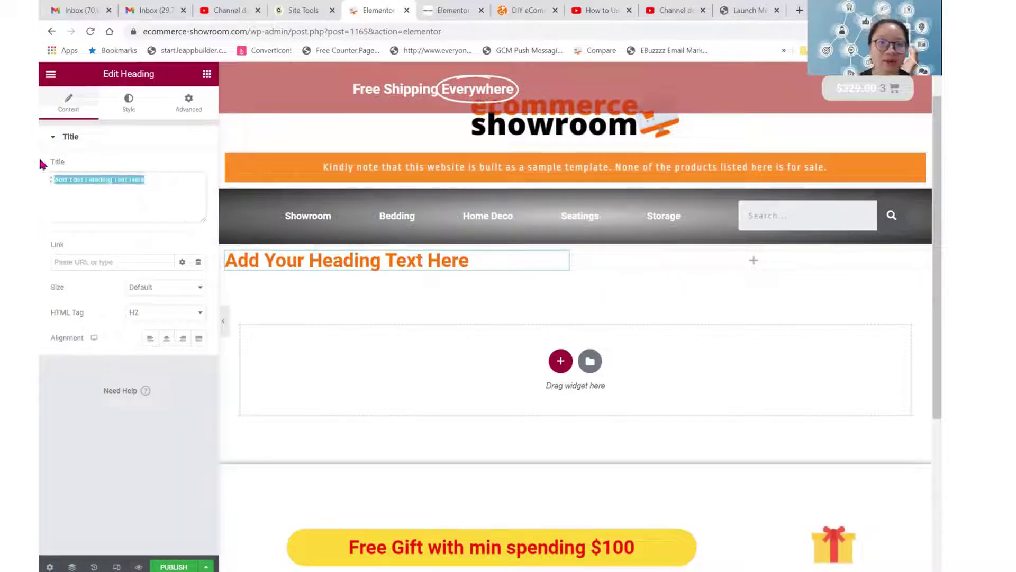
text(Welcome to my website)
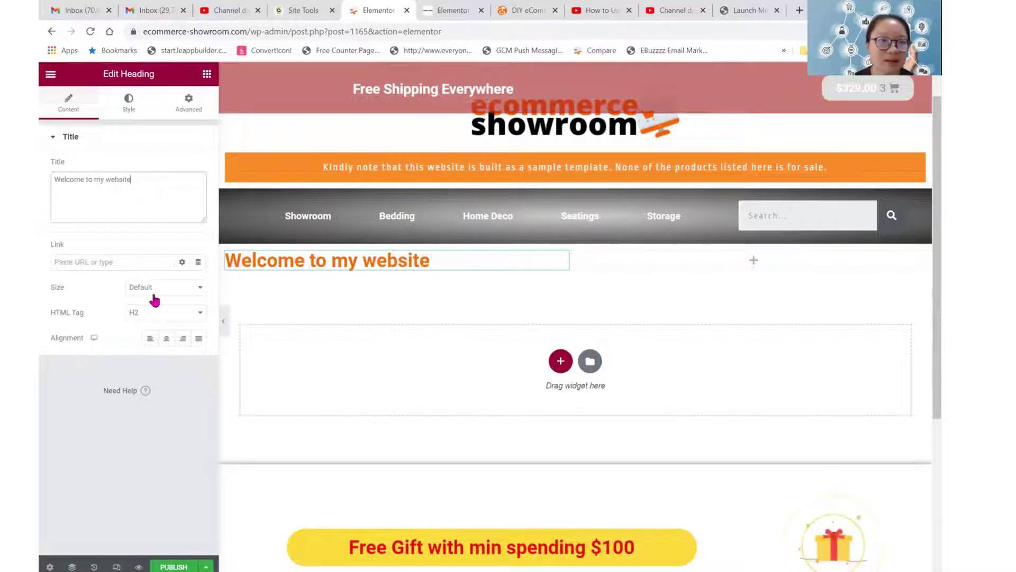
click(165, 340)
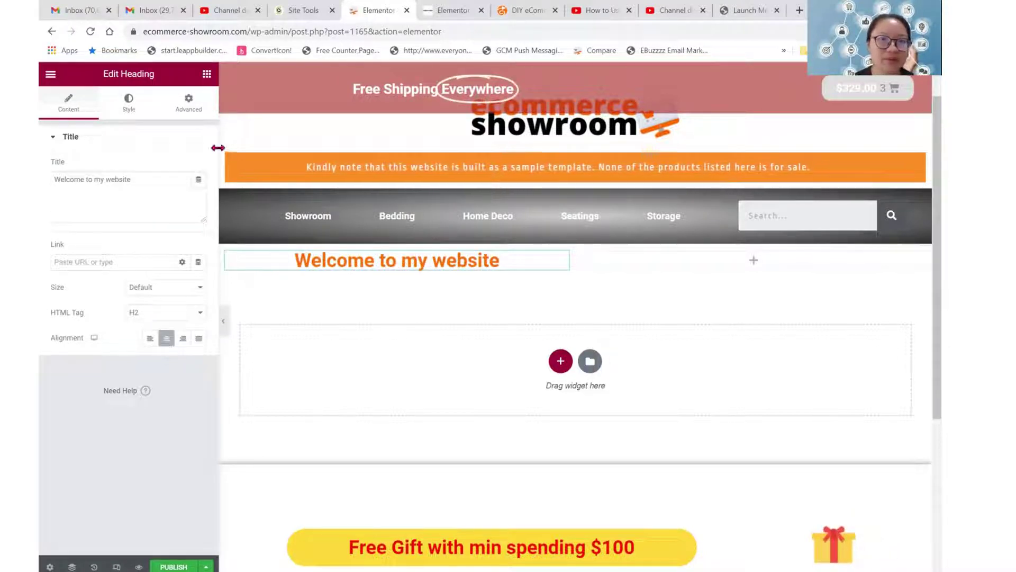
Change the heading's text color to a medium grey.
click(129, 109)
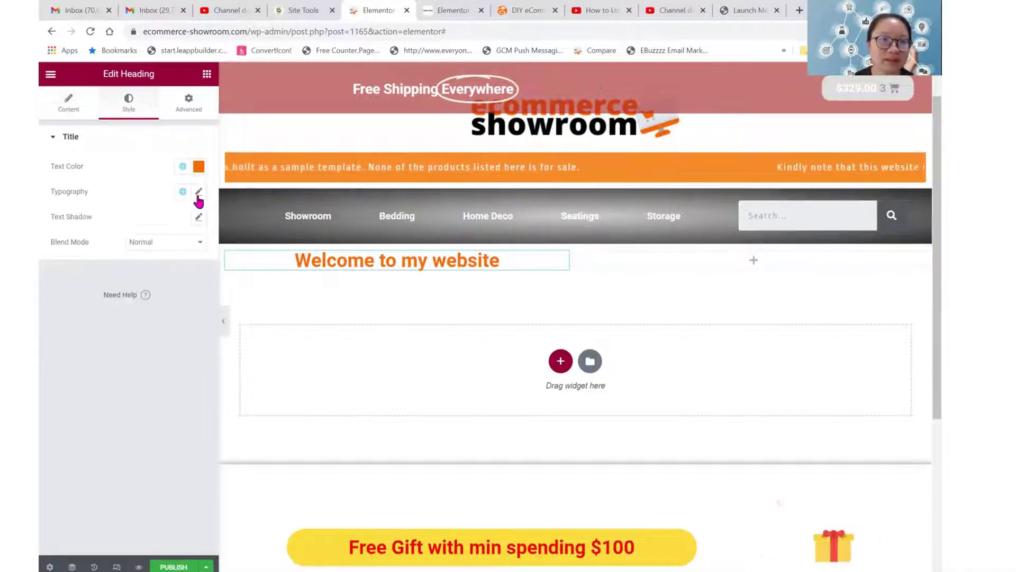
click(198, 166)
click(59, 223)
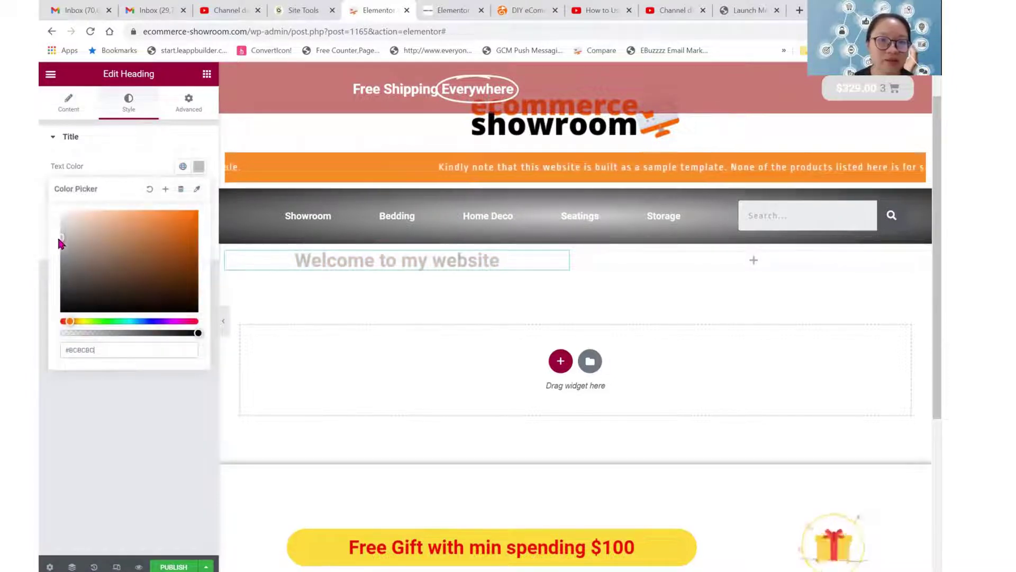
click(132, 166)
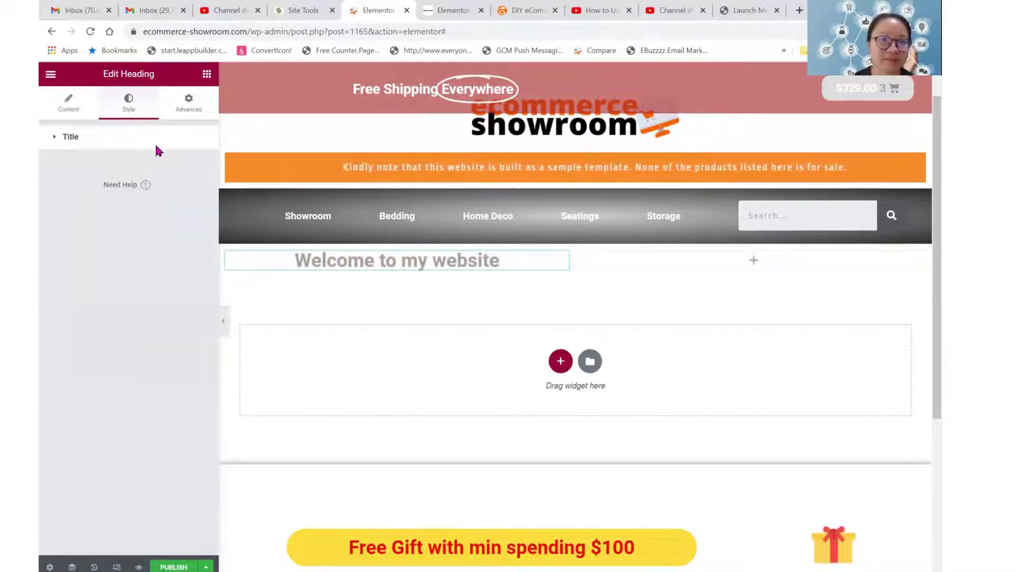
click(127, 138)
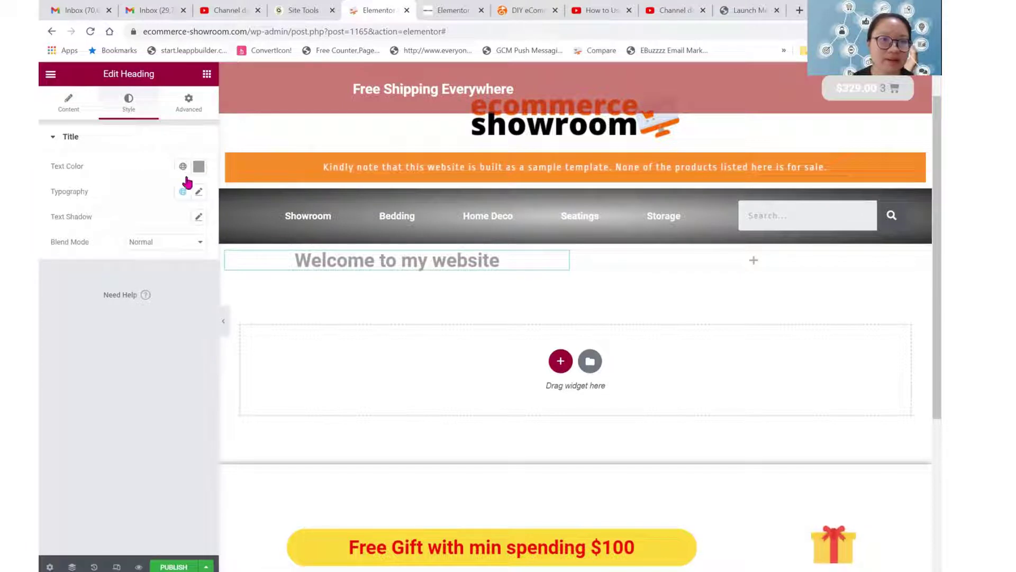
Set the heading's typography size to 85 px and increase its line height slightly.
click(198, 192)
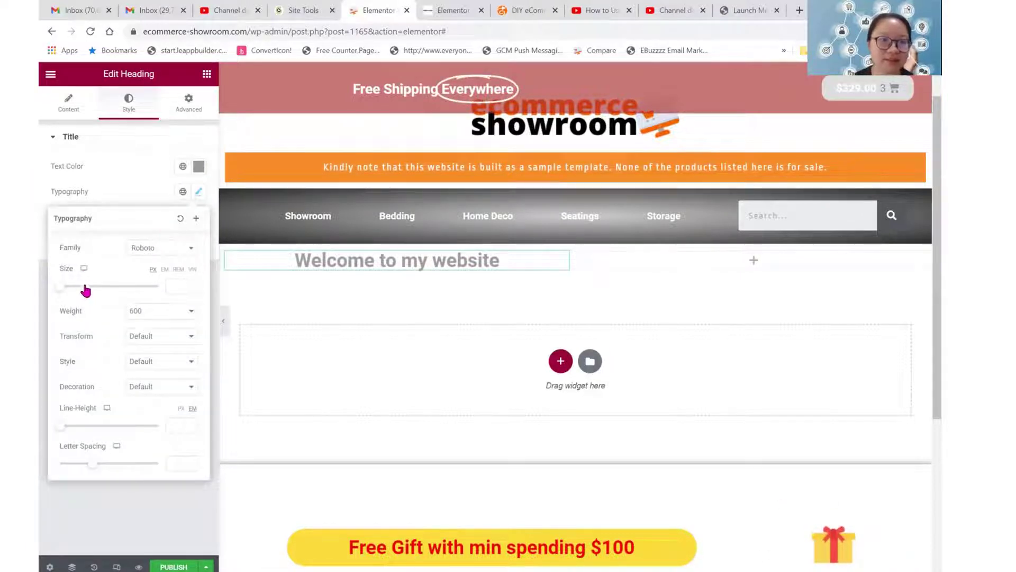
click(84, 288)
drag(83, 288, 102, 288)
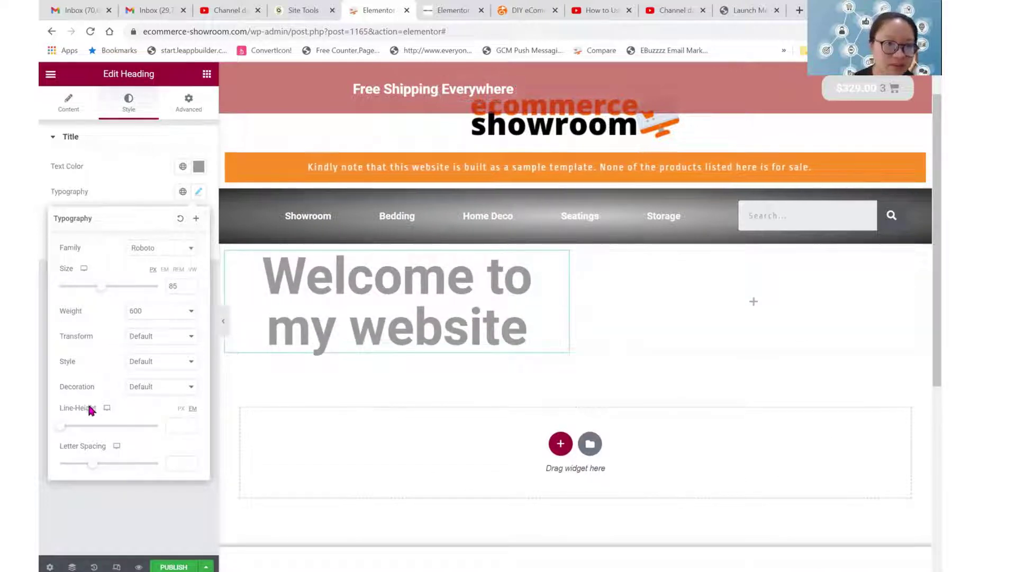
drag(62, 434, 73, 431)
click(141, 165)
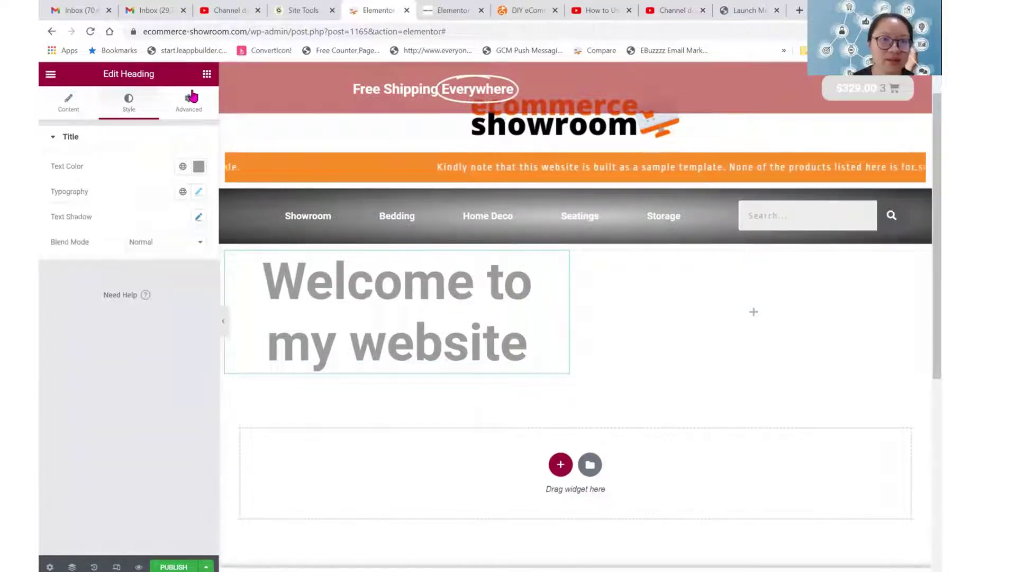
Give the heading a classic background in light pink, #FDABAB.
click(190, 98)
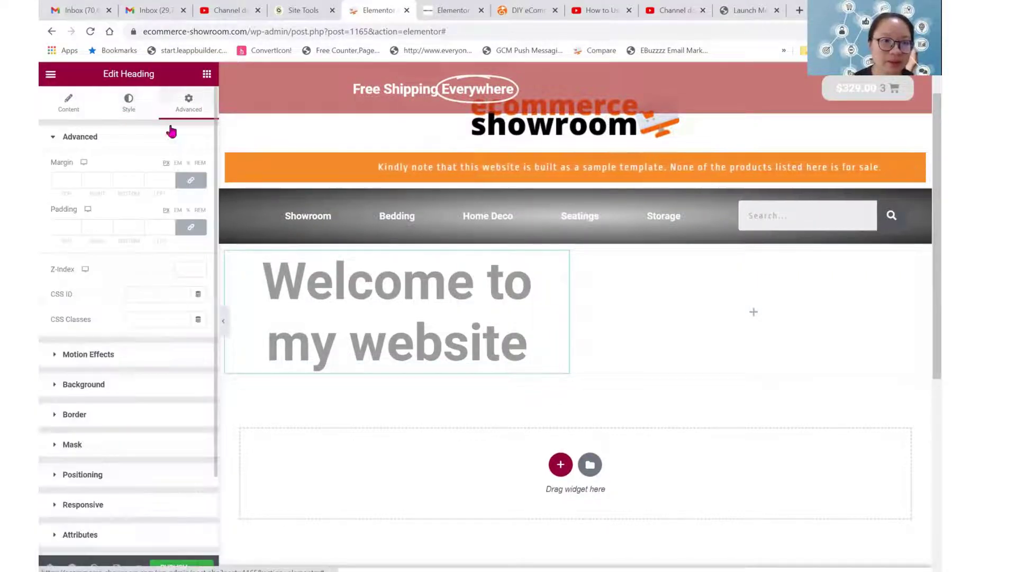
click(95, 383)
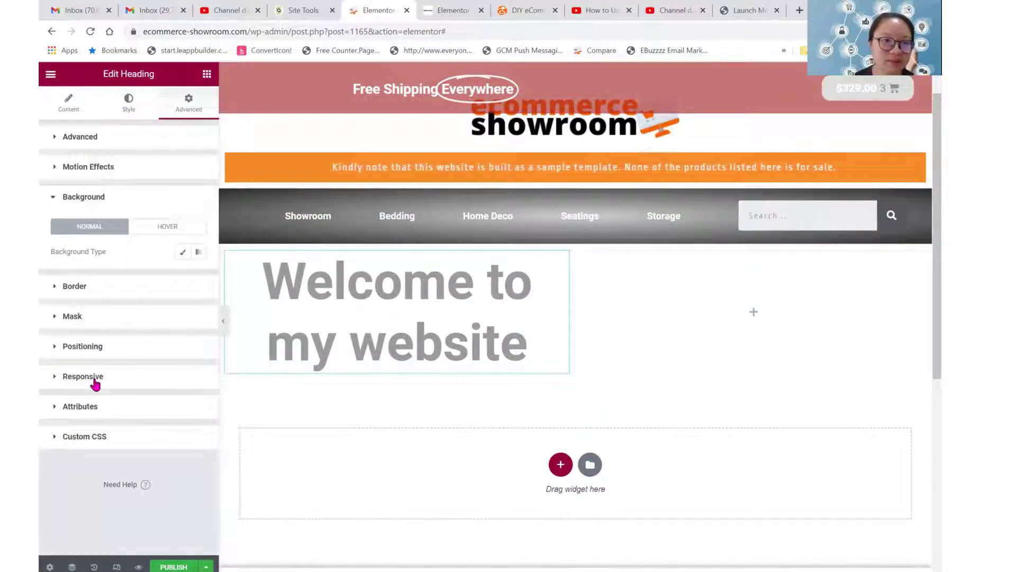
click(185, 253)
click(198, 276)
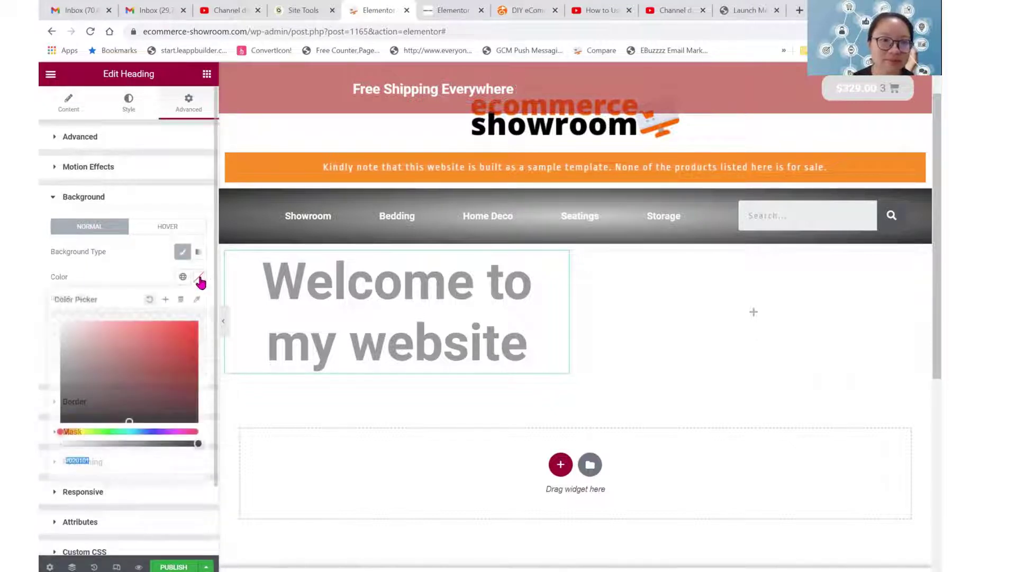
click(115, 368)
drag(106, 371, 90, 339)
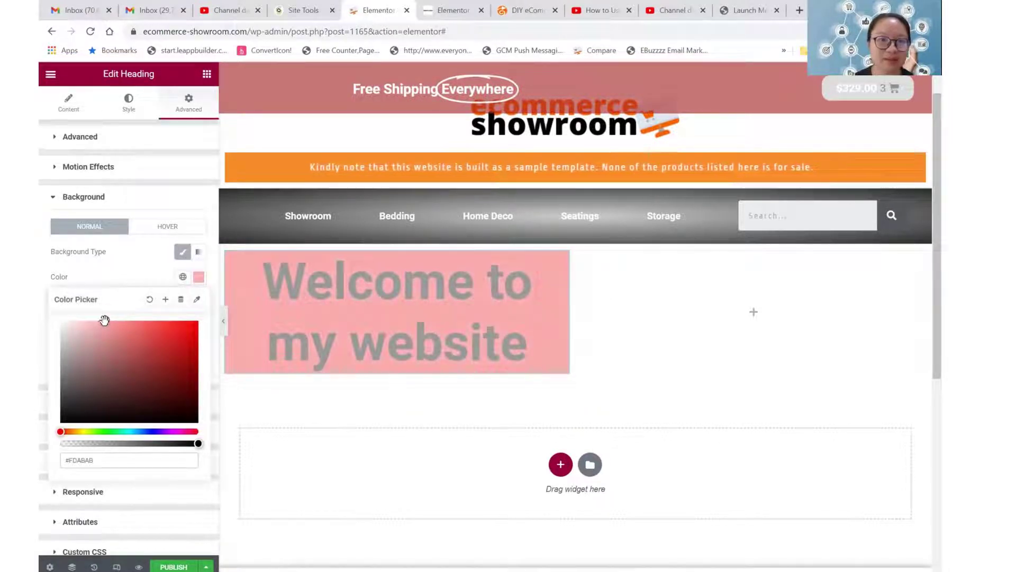
click(115, 257)
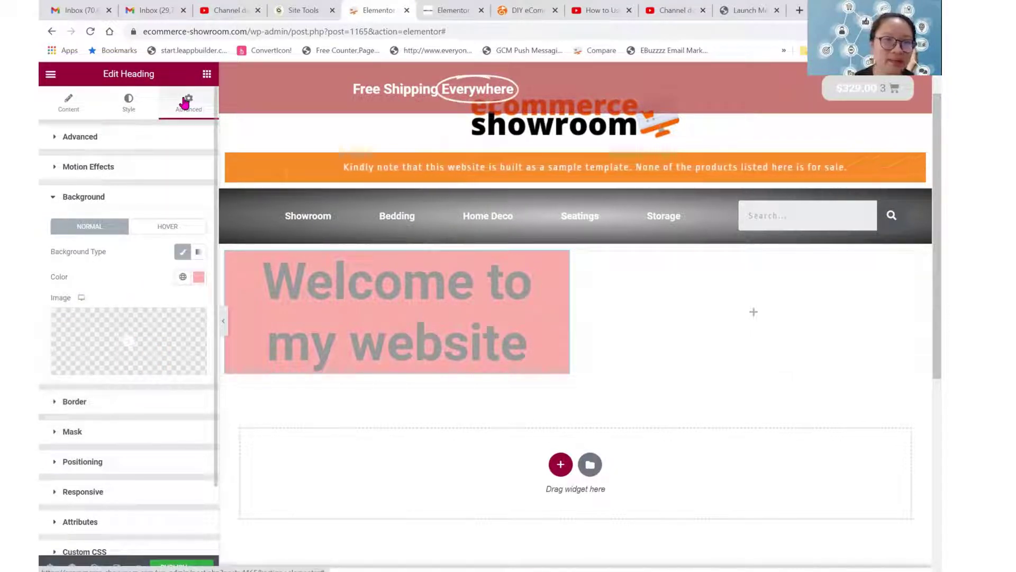
Set the heading's padding to 69 px on all four sides.
click(92, 138)
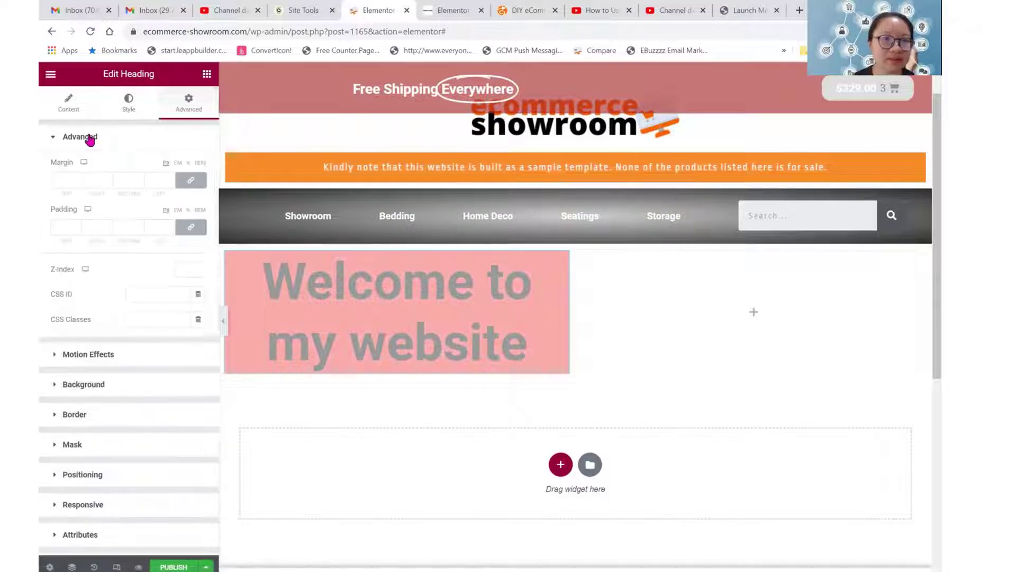
click(75, 228)
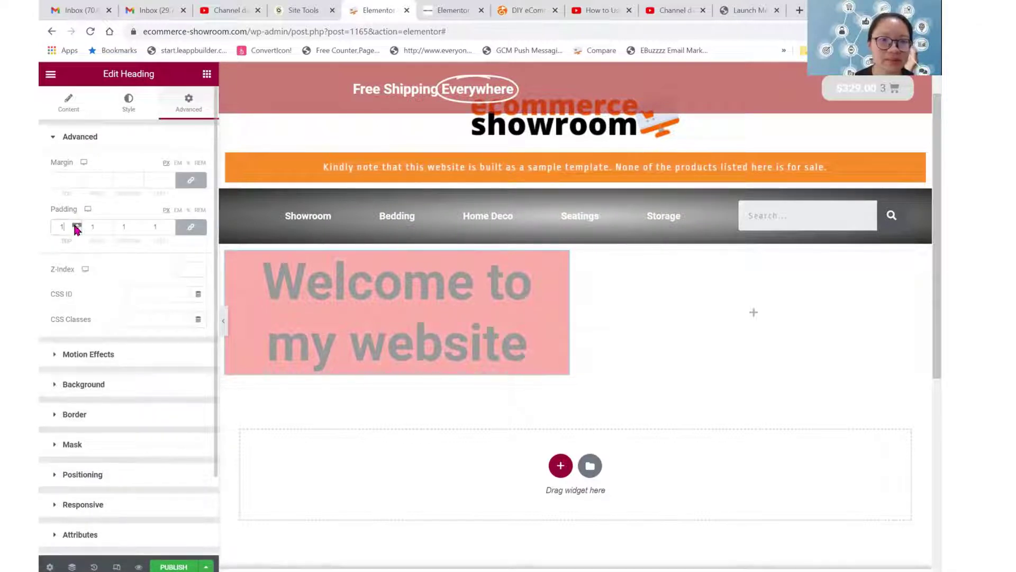
text(25)
scroll(76, 228, up, 20)
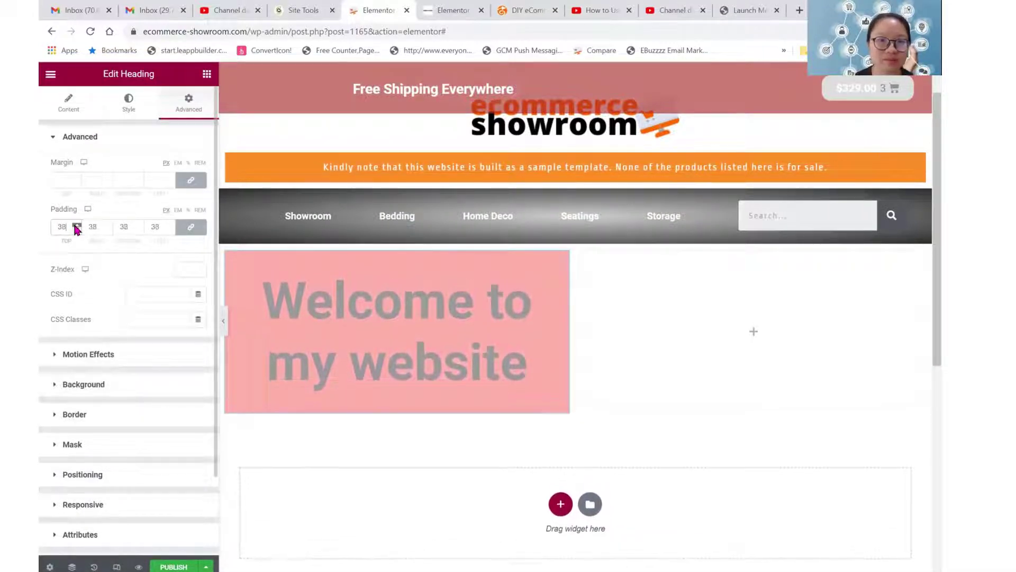
scroll(75, 228, up, 12)
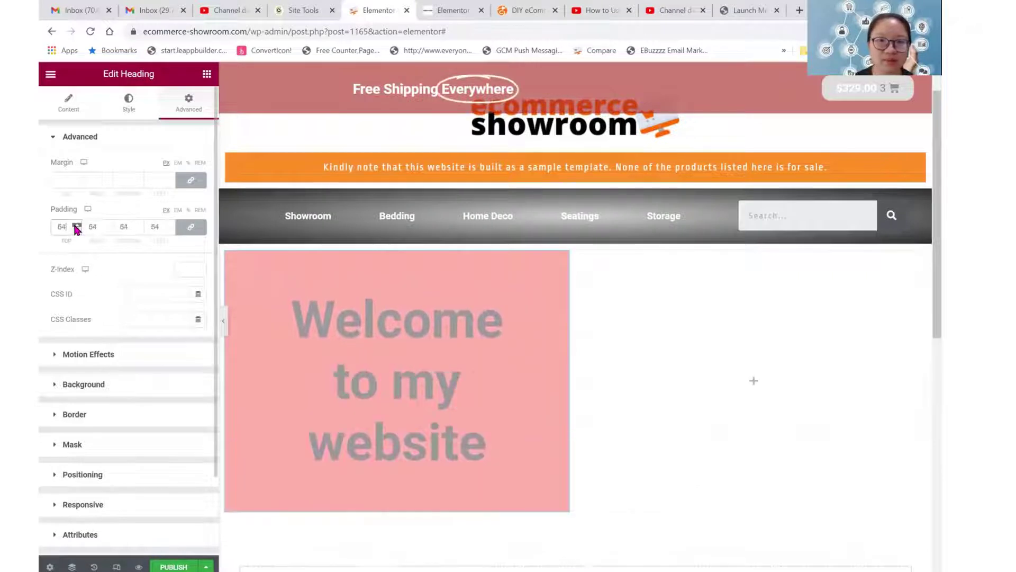
scroll(269, 301, down, 3)
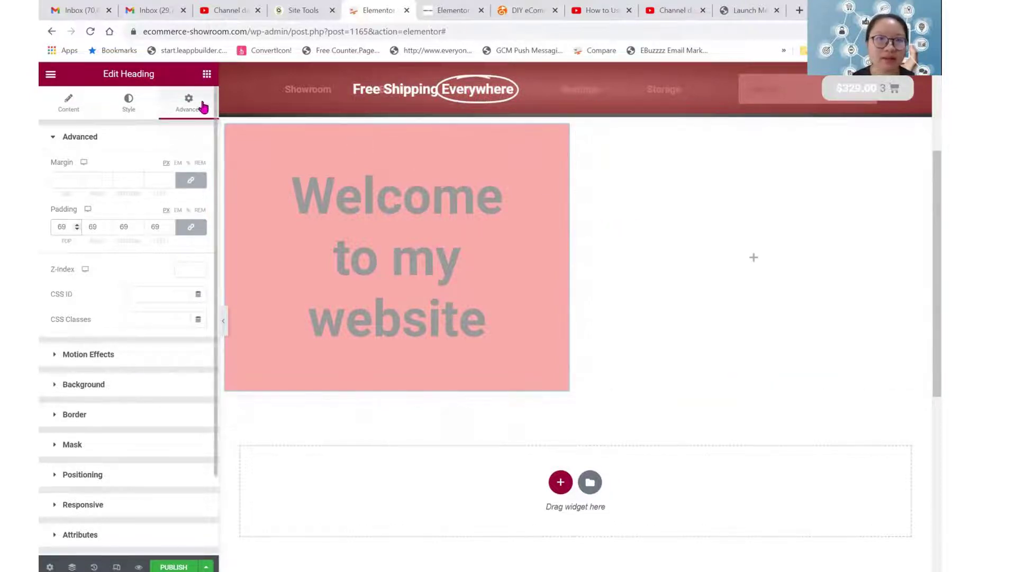
Add an Image widget to the section's right column and insert the food bowls and leaves picture from the media library.
click(207, 74)
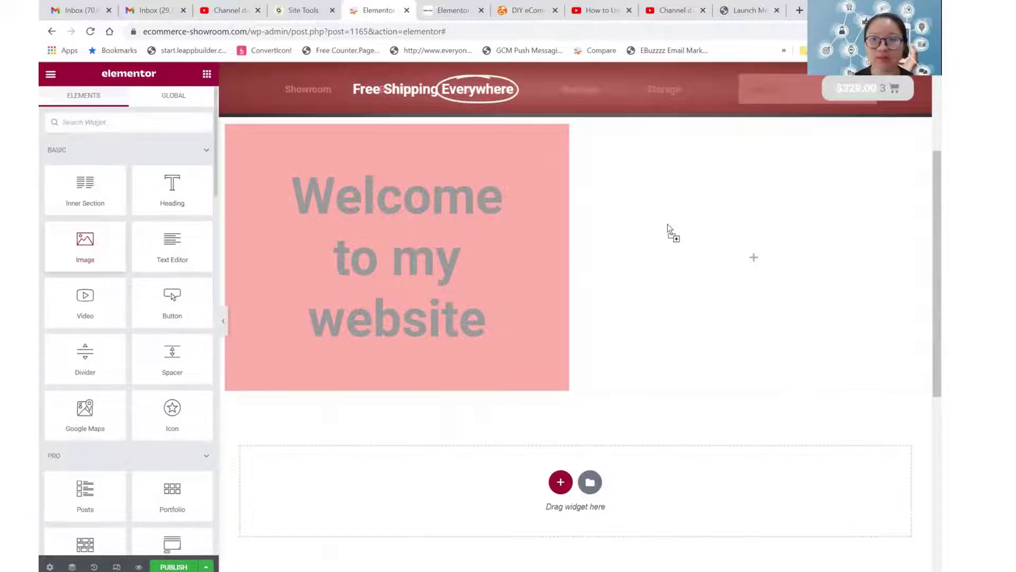
drag(668, 230, 669, 233)
click(131, 204)
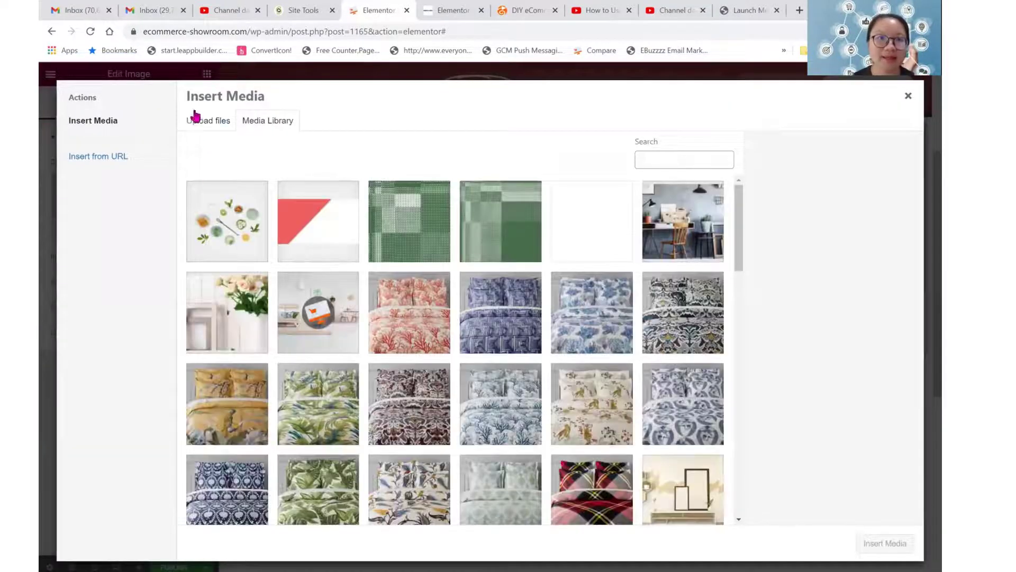
click(215, 212)
click(899, 540)
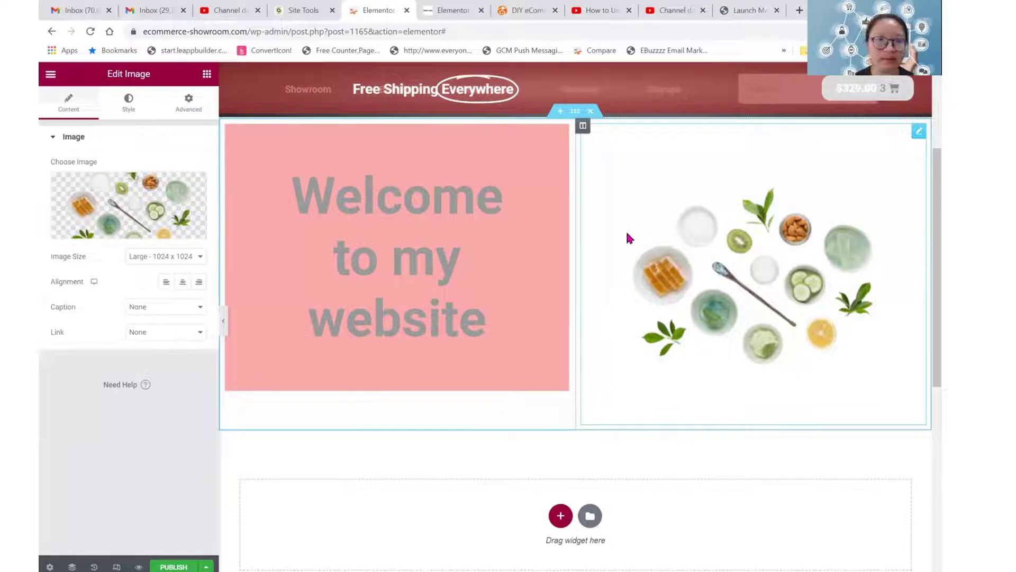
Give the image widget a classic background color with its opacity reduced to fully transparent, #02010100.
click(186, 106)
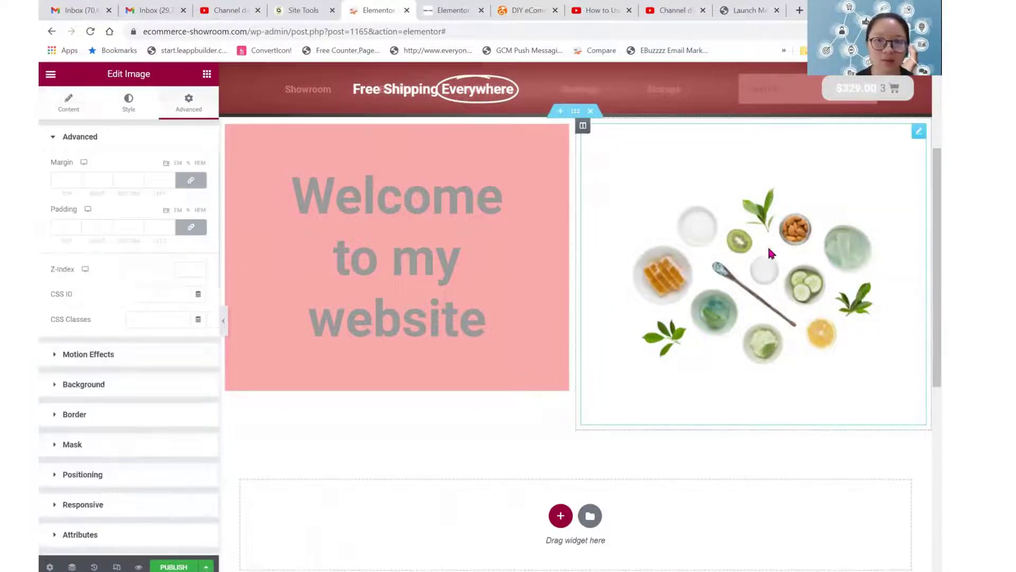
click(155, 383)
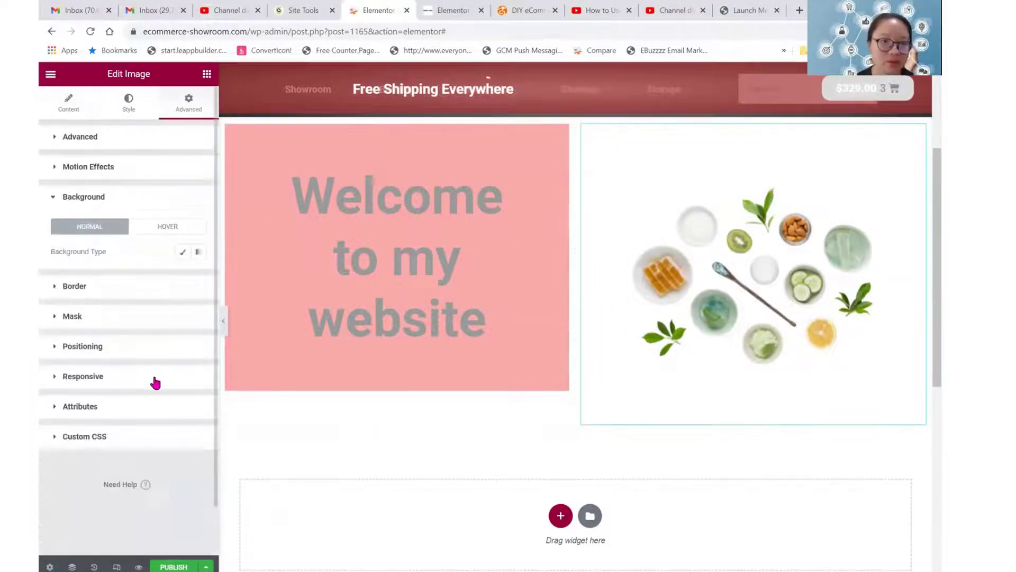
click(183, 253)
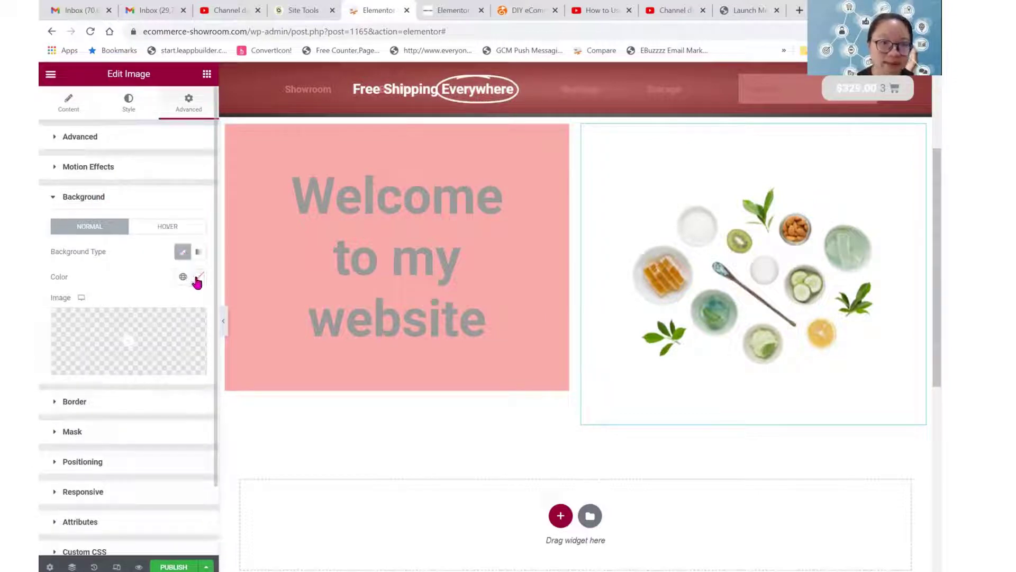
click(197, 278)
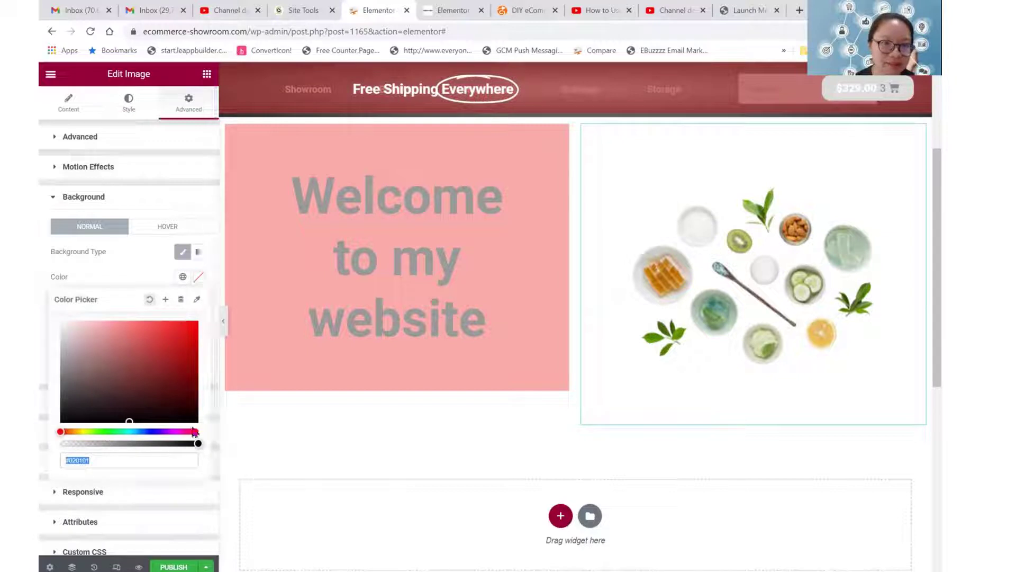
drag(196, 442, 56, 446)
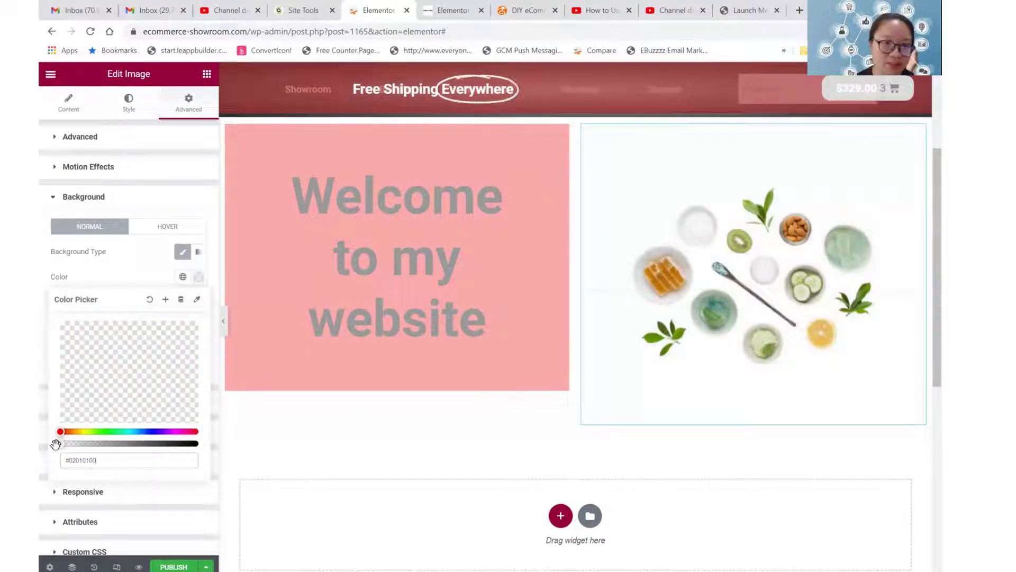
Give the section's right column a classic background color with its opacity reduced to fully transparent, #02010100.
click(90, 262)
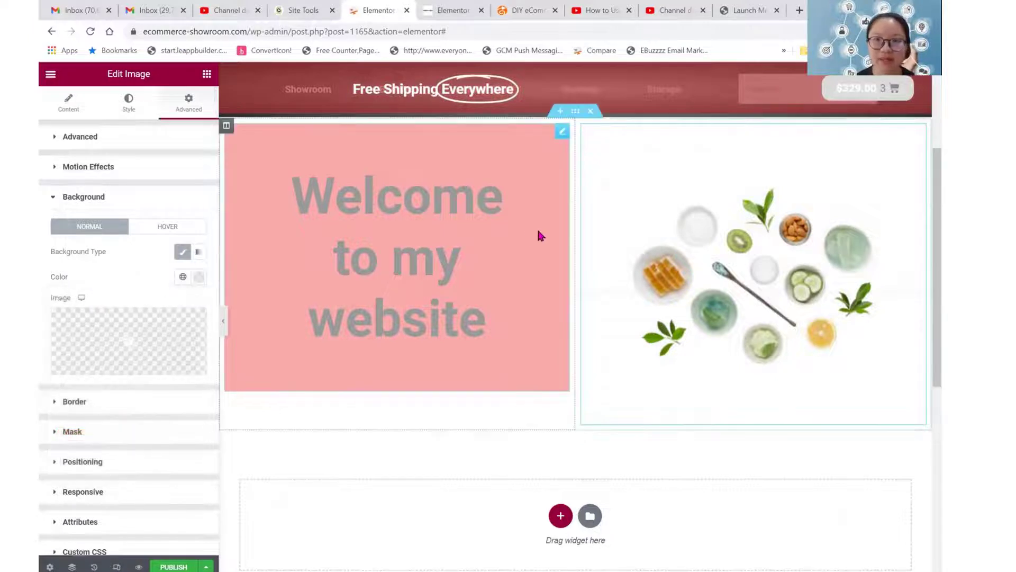
scroll(540, 234, up, 1)
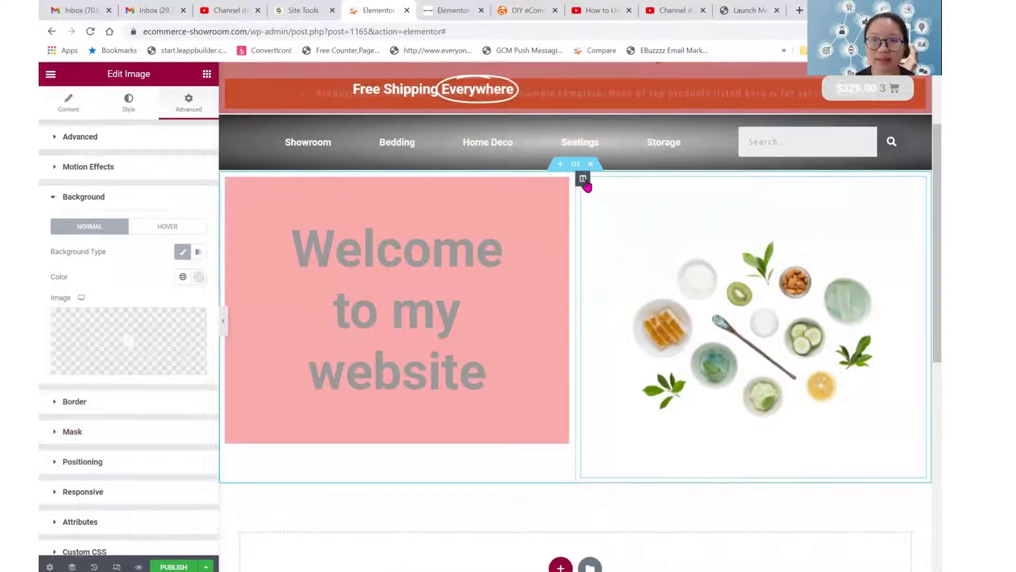
click(583, 180)
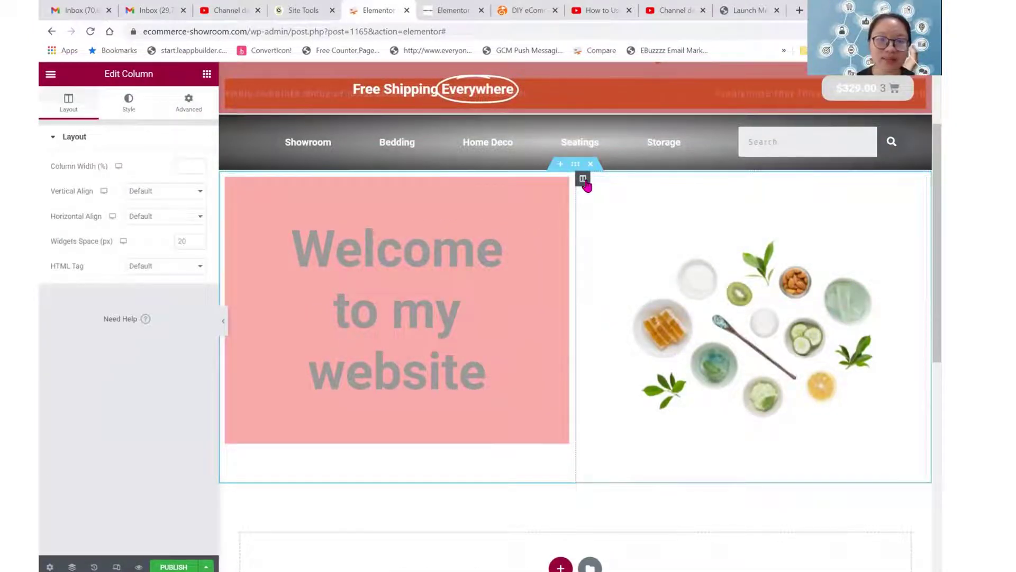
click(189, 104)
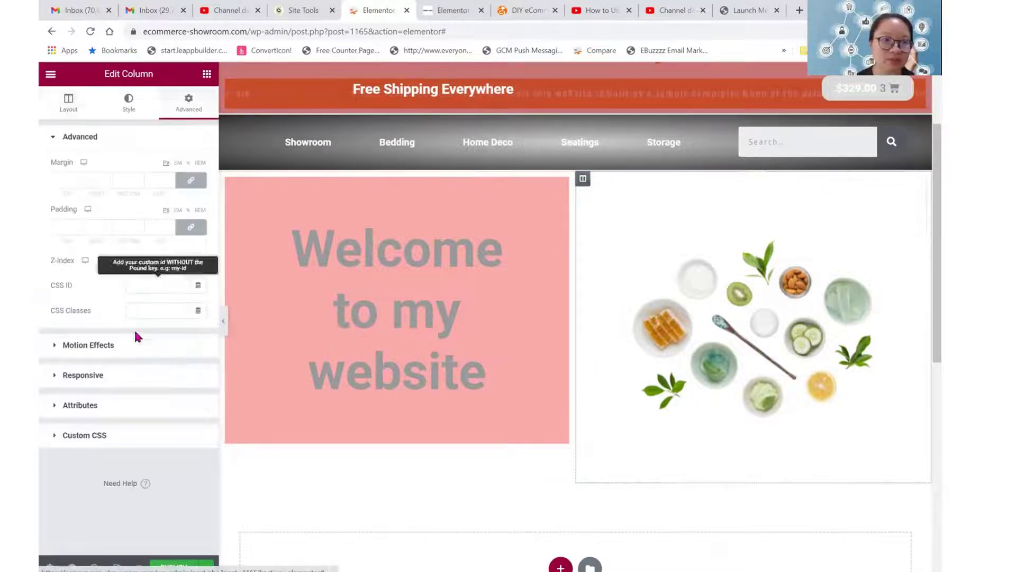
click(127, 104)
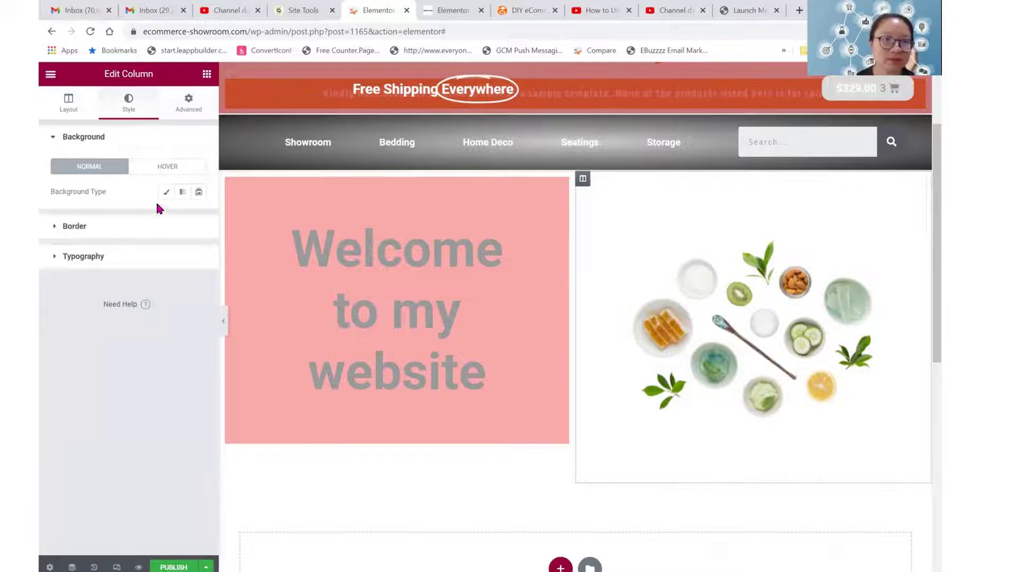
click(166, 192)
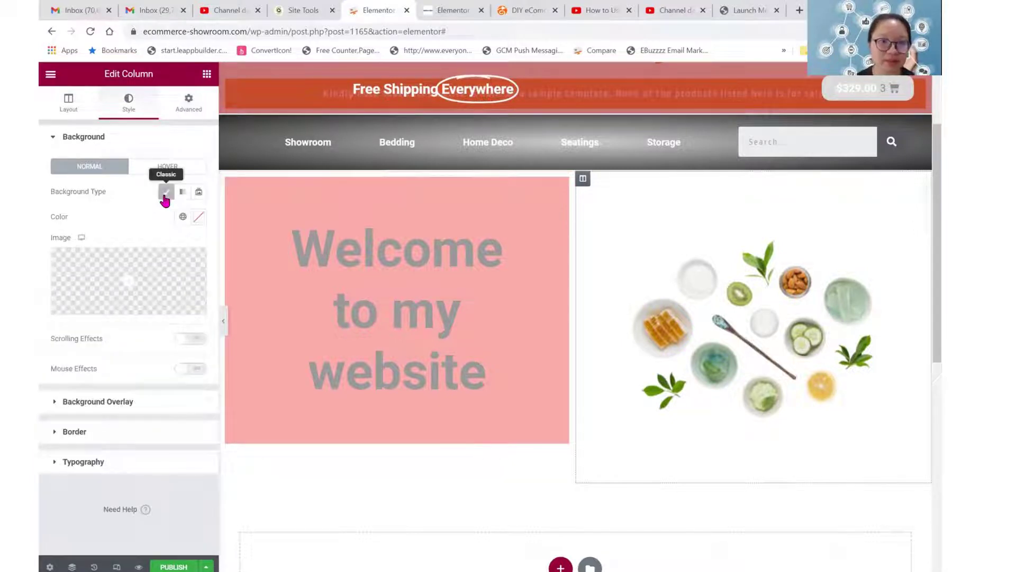
click(199, 217)
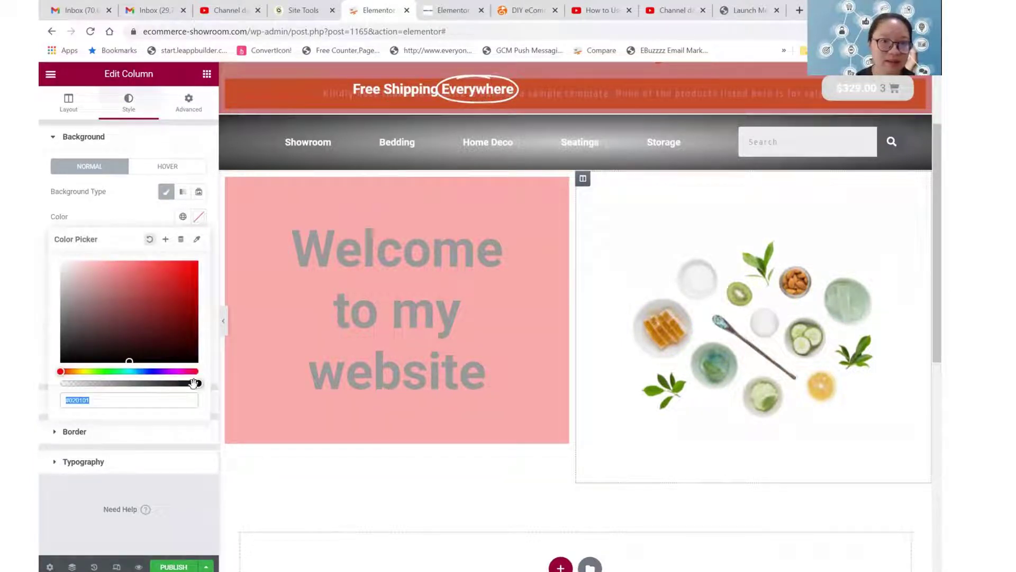
drag(193, 383, 61, 381)
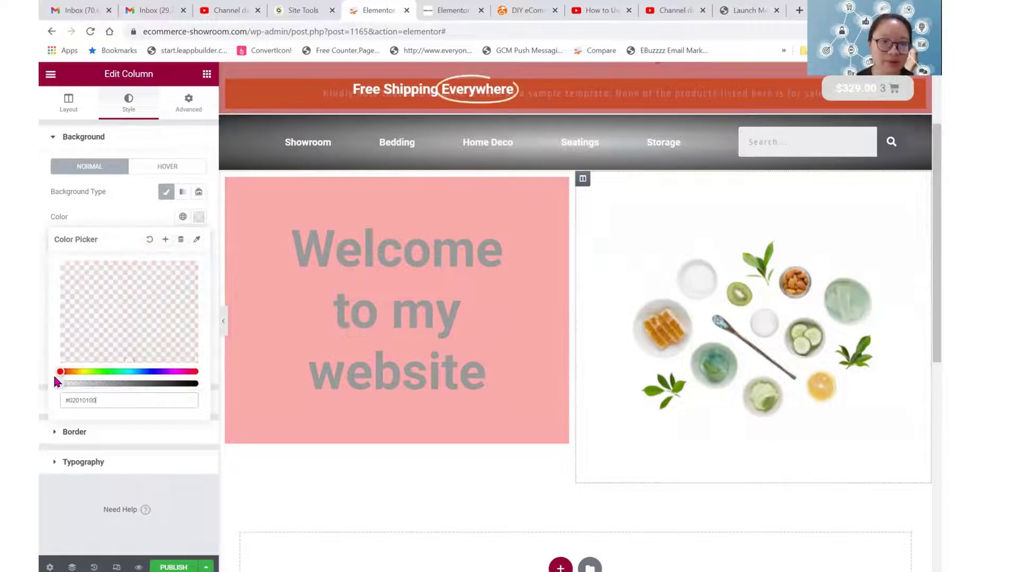
click(42, 314)
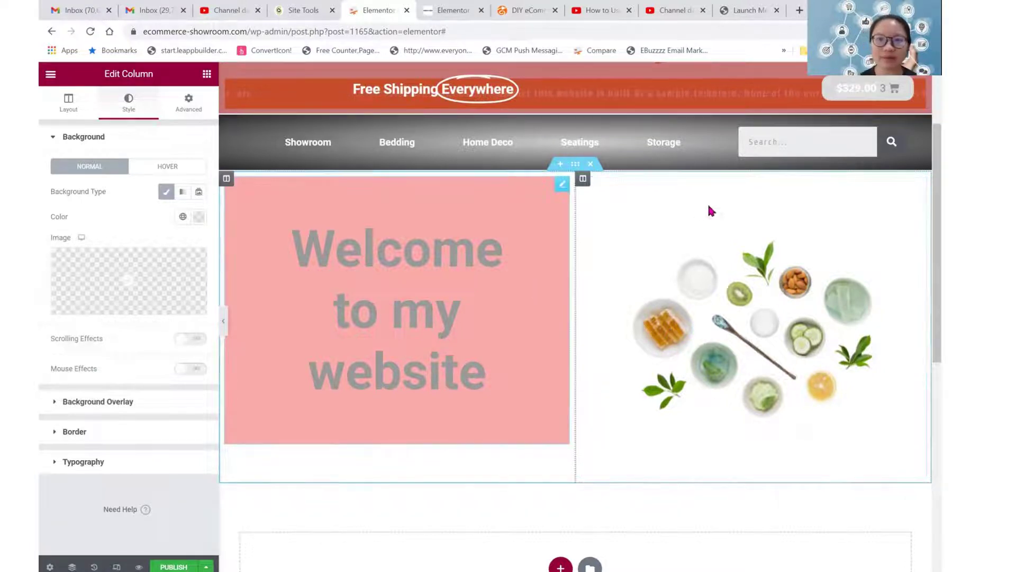
click(699, 281)
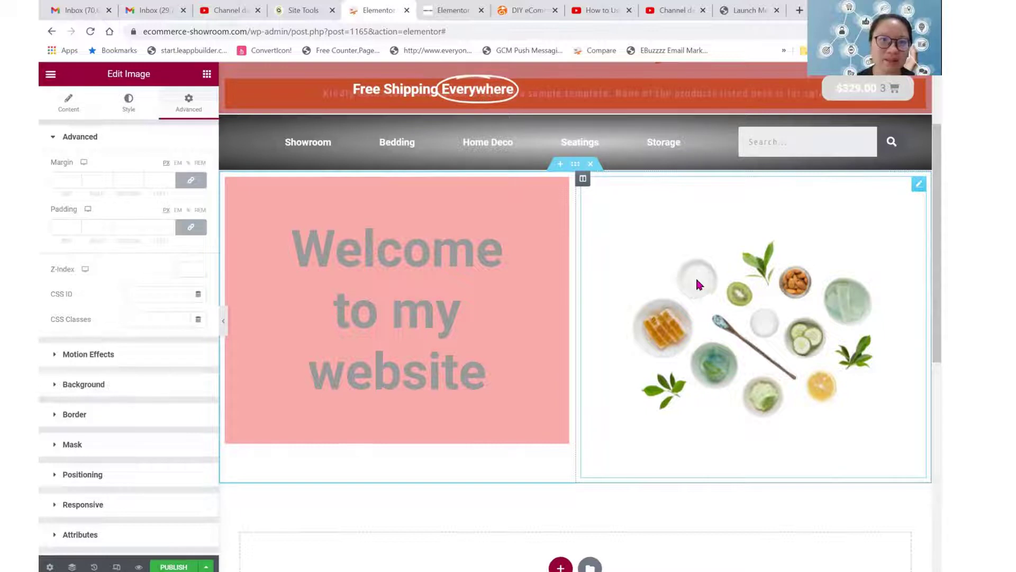
click(501, 312)
key(shift+Home)
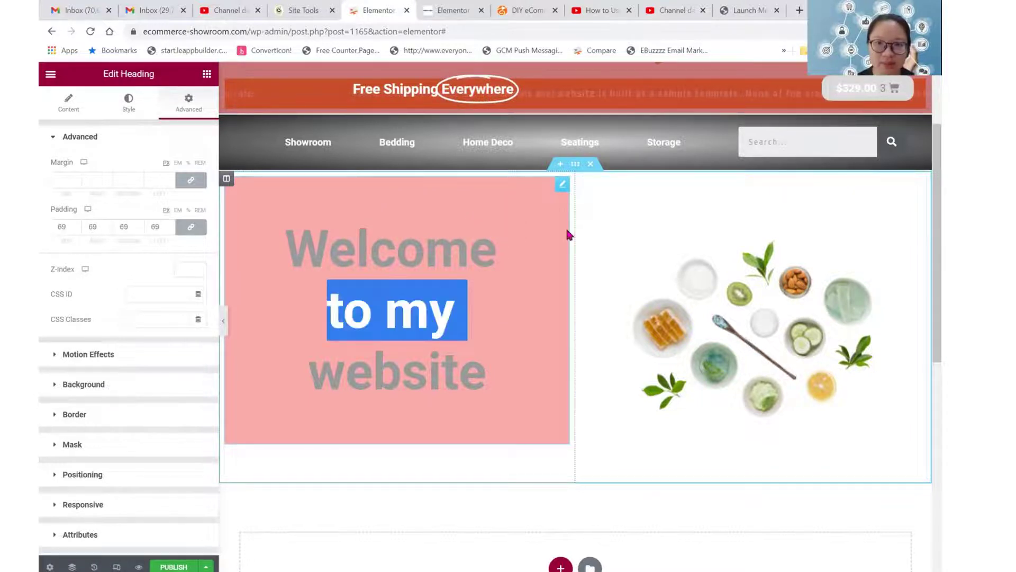
key(shift+Up)
click(237, 189)
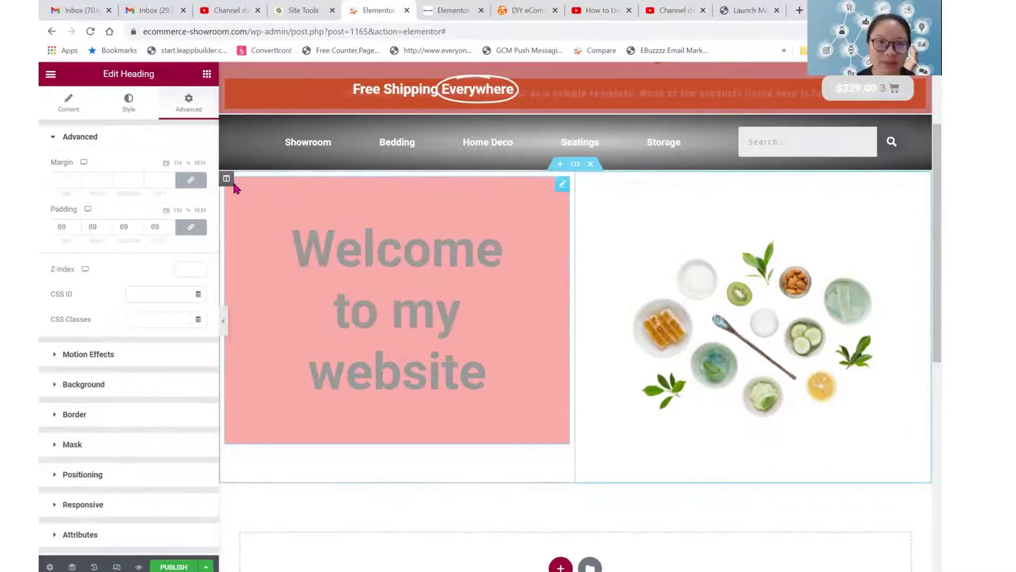
Set the width of the left column holding the welcome heading to 55%.
click(227, 180)
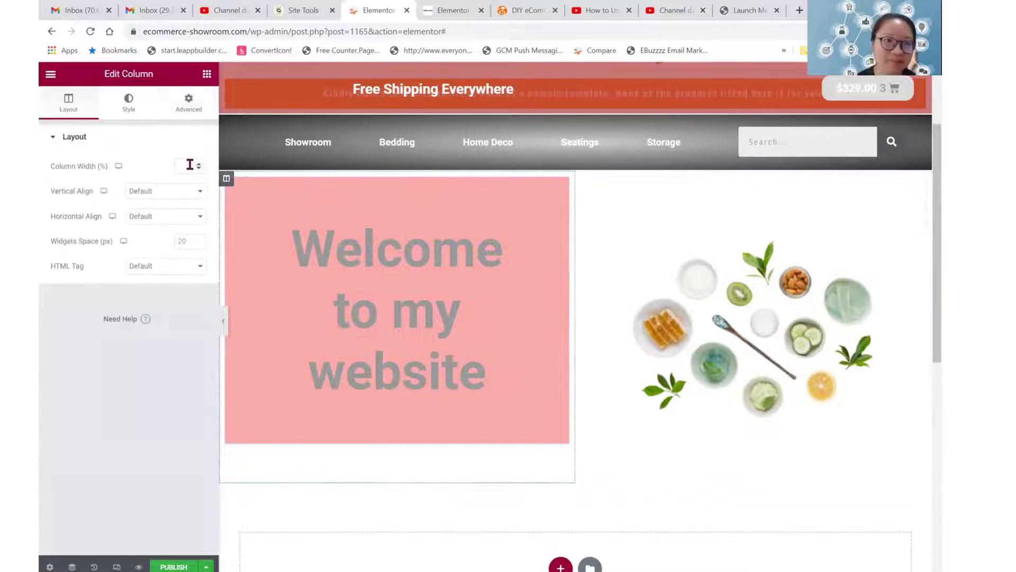
text(60)
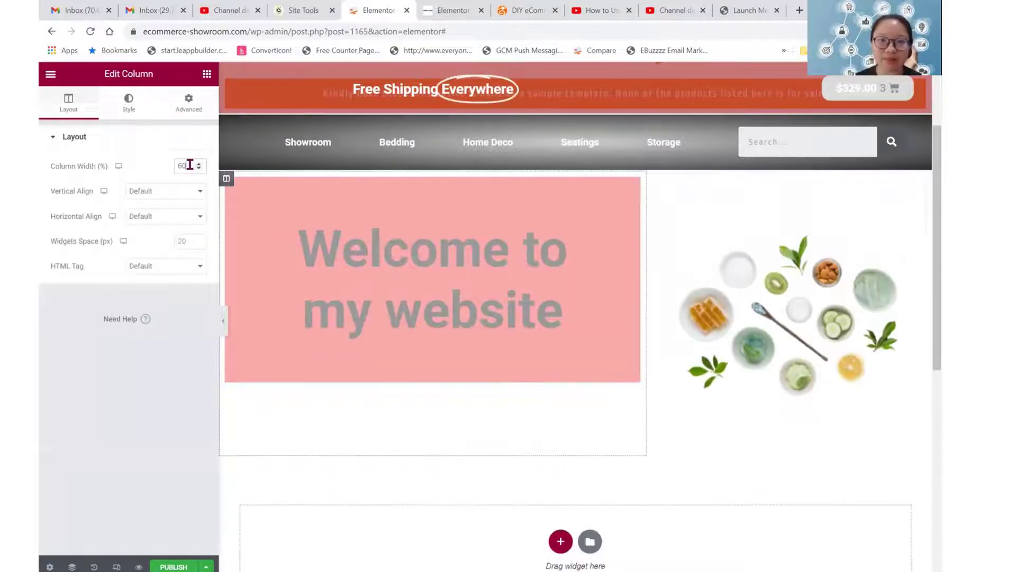
text(55)
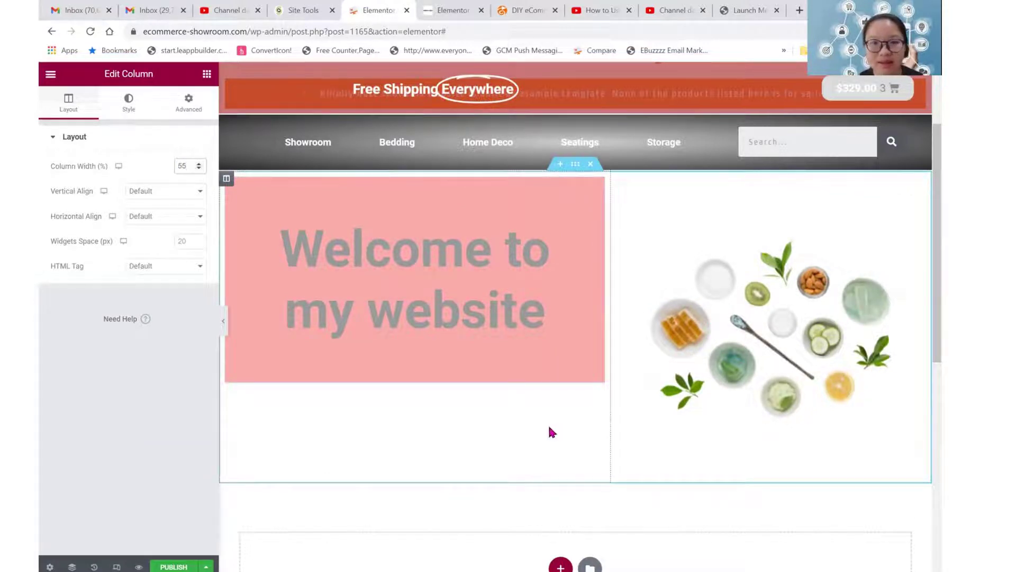
click(207, 73)
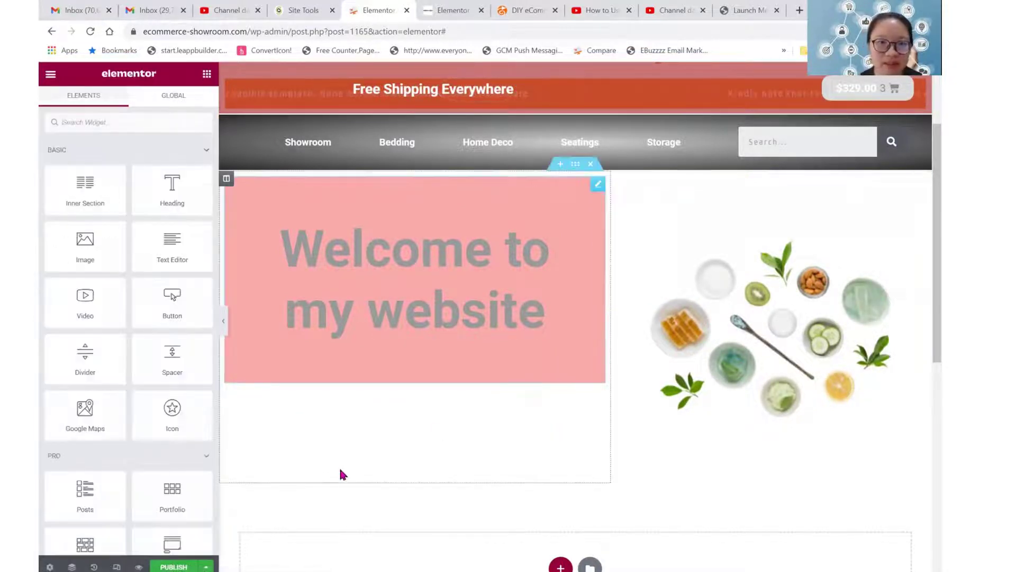
Unlink the image widget's margins and set the left margin to -145 px and the right margin to 145 px.
click(777, 320)
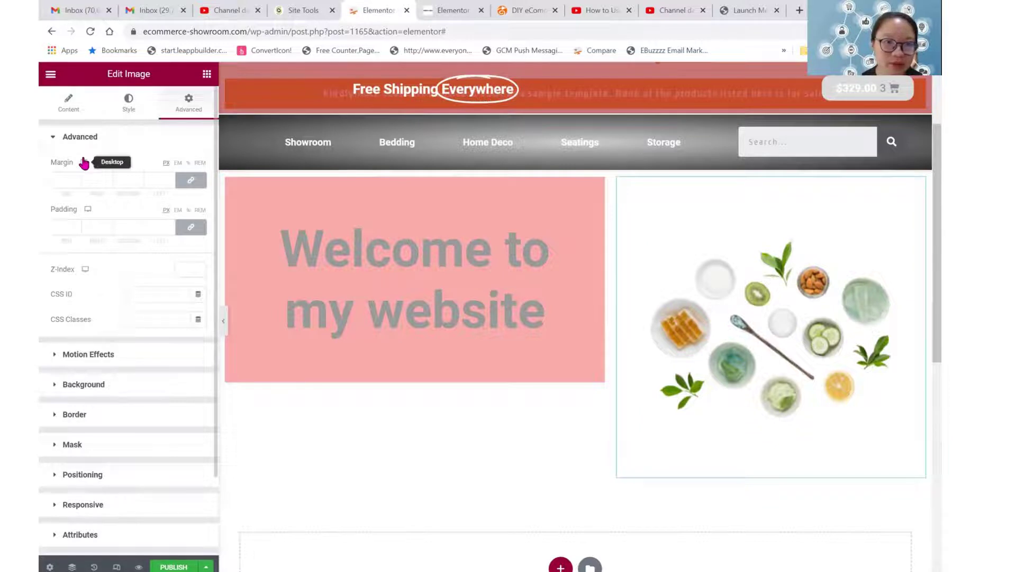
click(192, 181)
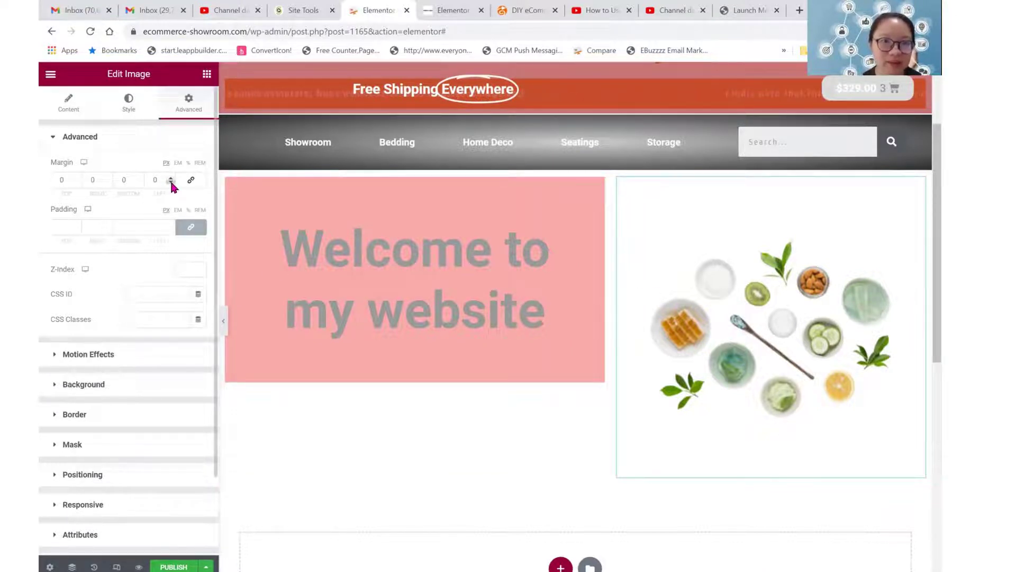
text(22)
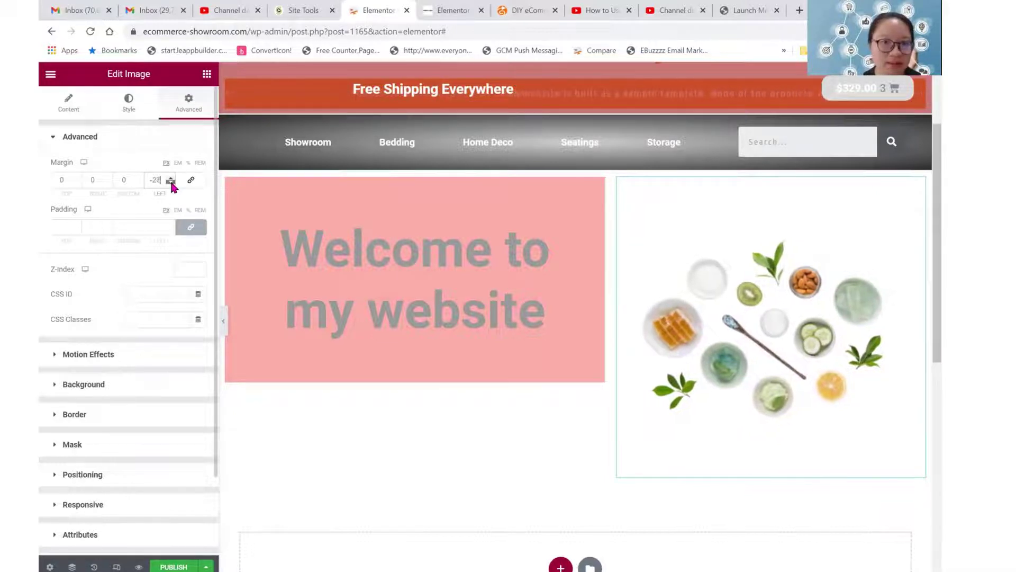
drag(172, 183, 172, 183)
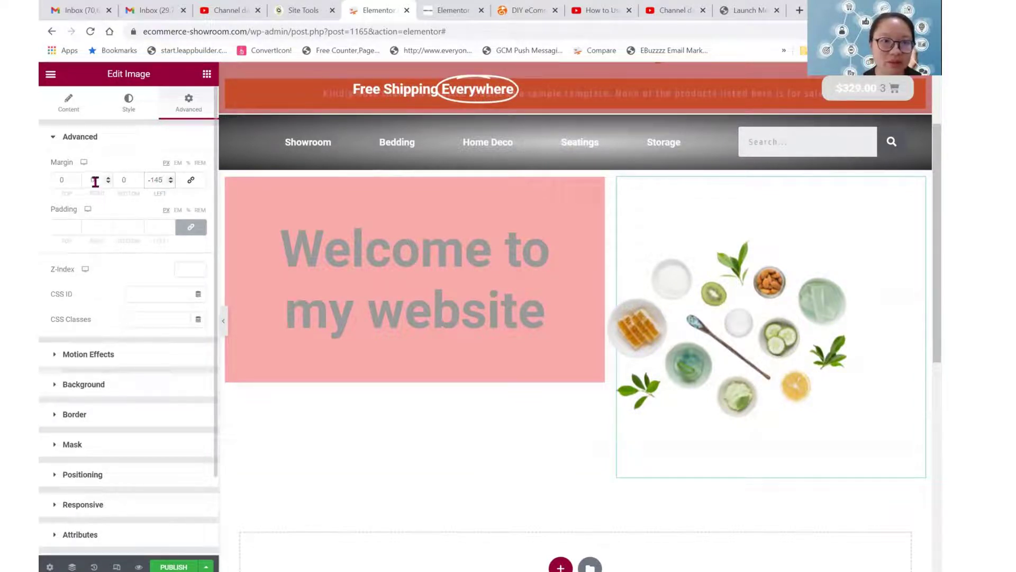
text(160)
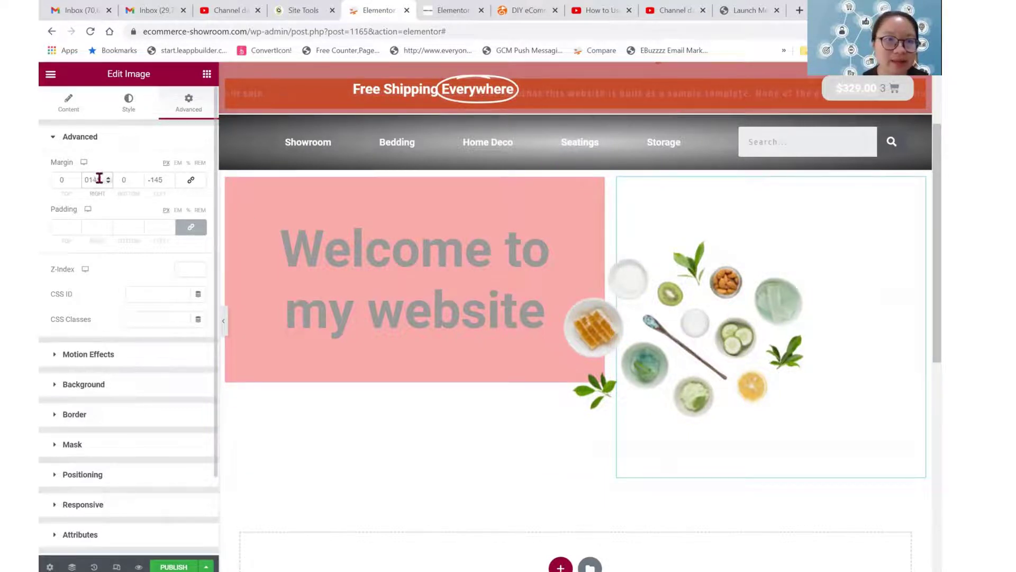
drag(101, 179, 73, 185)
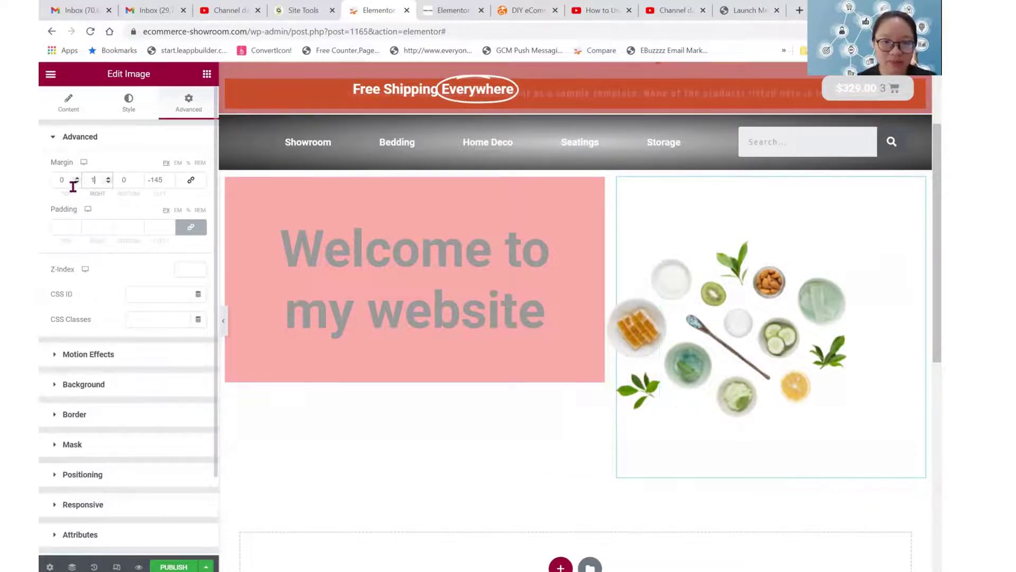
text(145)
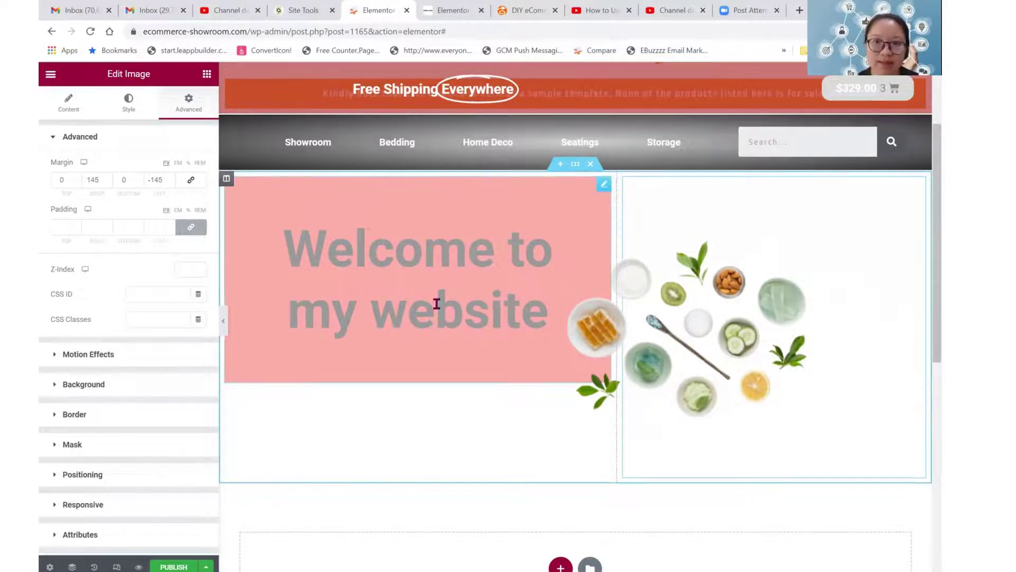
Shift the image further over the heading by setting its left margin to -155 px and right margin to 155 px.
click(170, 183)
click(170, 183)
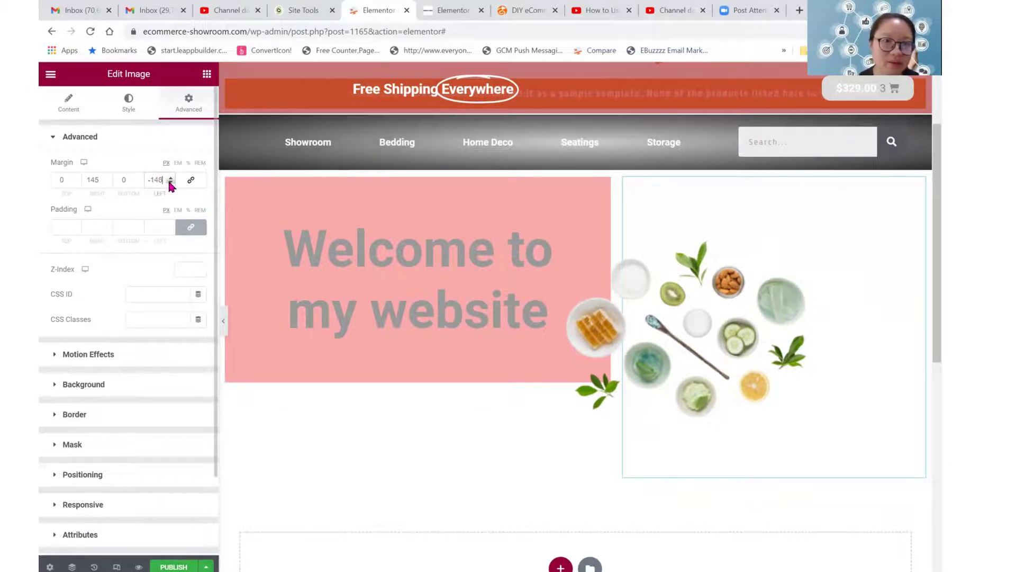
click(170, 183)
click(170, 183)
click(169, 183)
click(169, 183)
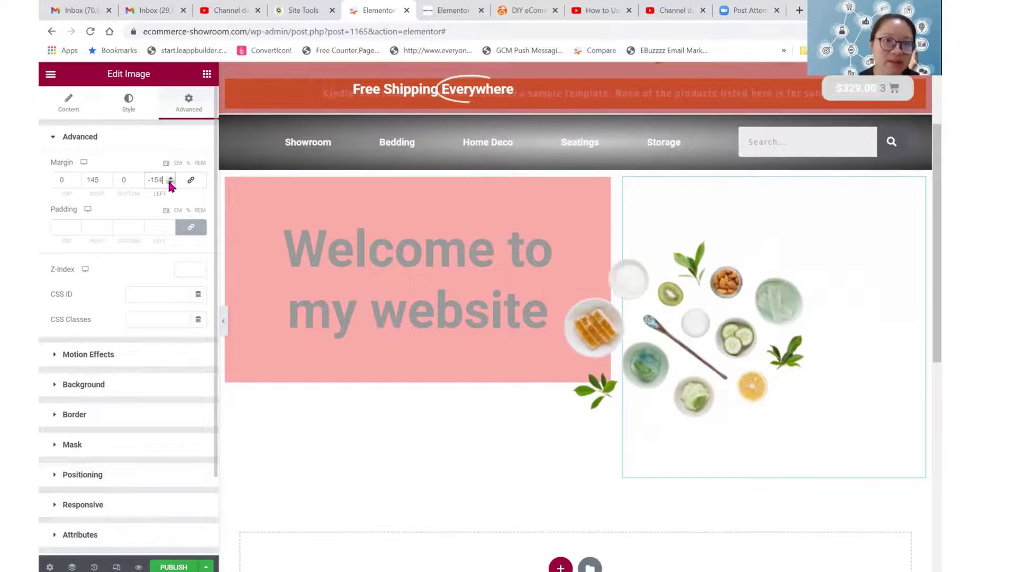
click(170, 182)
click(170, 182)
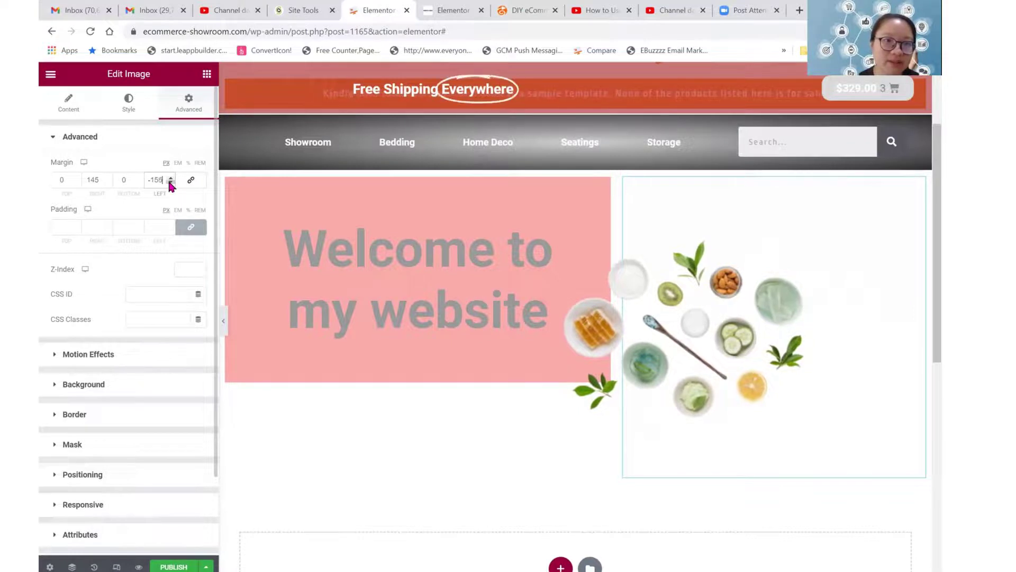
double_click(100, 179)
text(155)
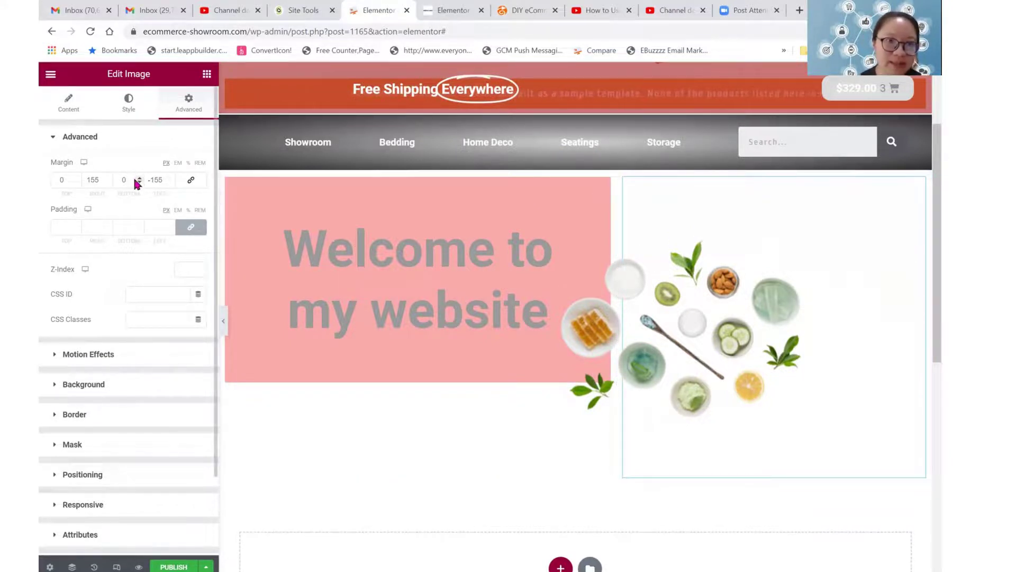
Lower the image by setting its bottom margin to -60 px and top margin to 60 px.
drag(139, 182, 139, 182)
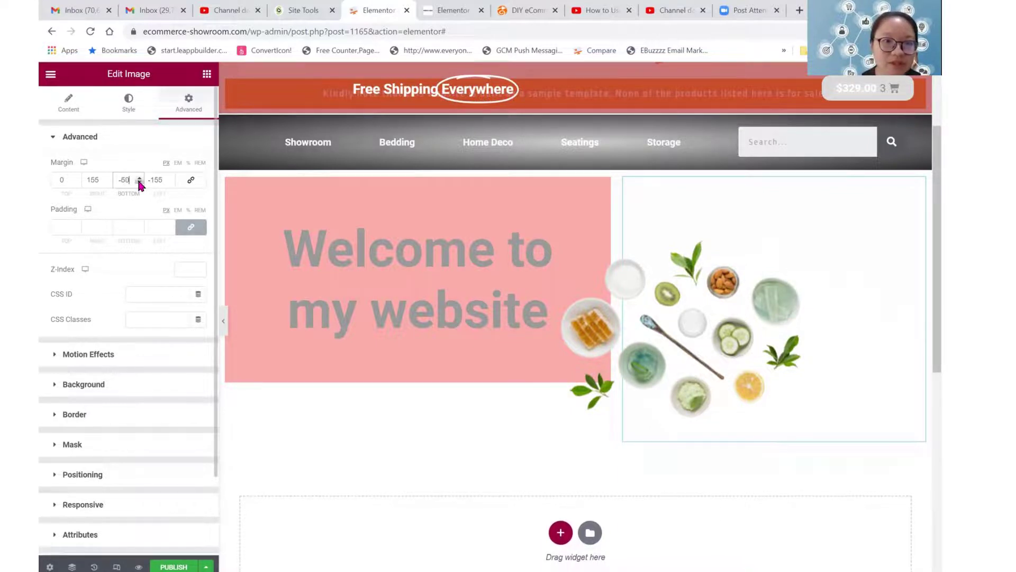
double_click(72, 179)
text(6)
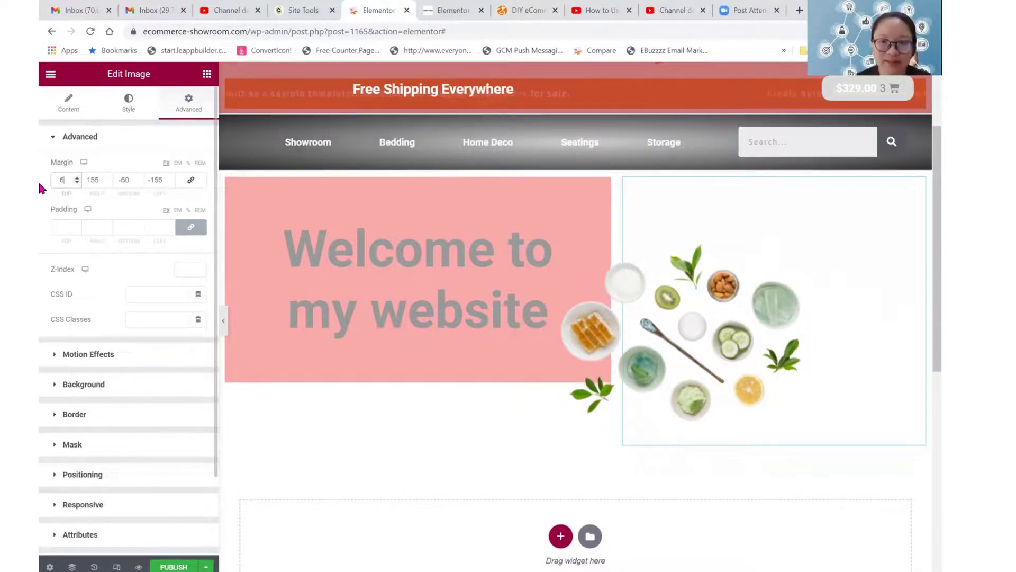
text(0)
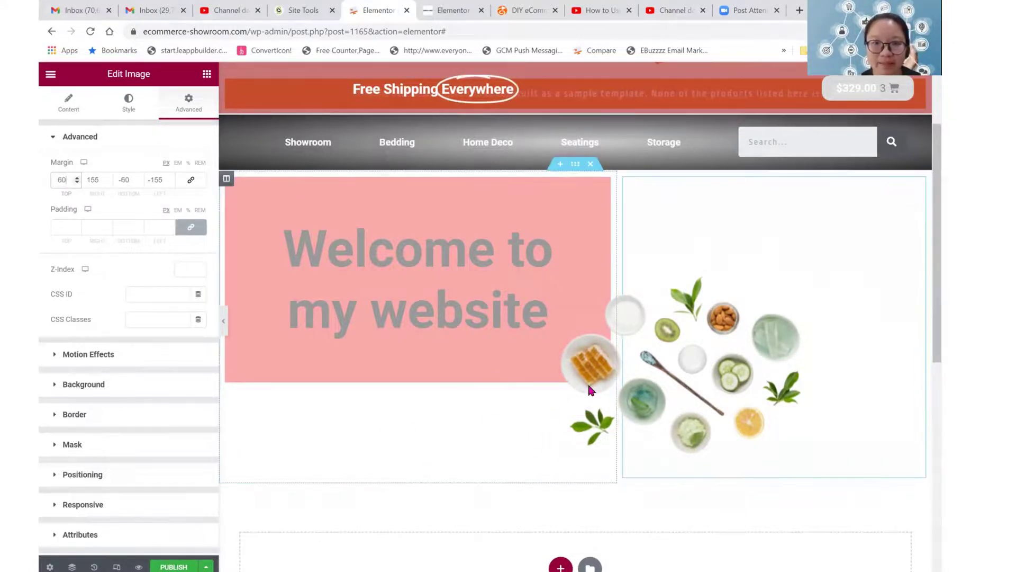
Add a Text Editor widget below the welcome heading and give it a classic background in colour #A65757.
click(206, 75)
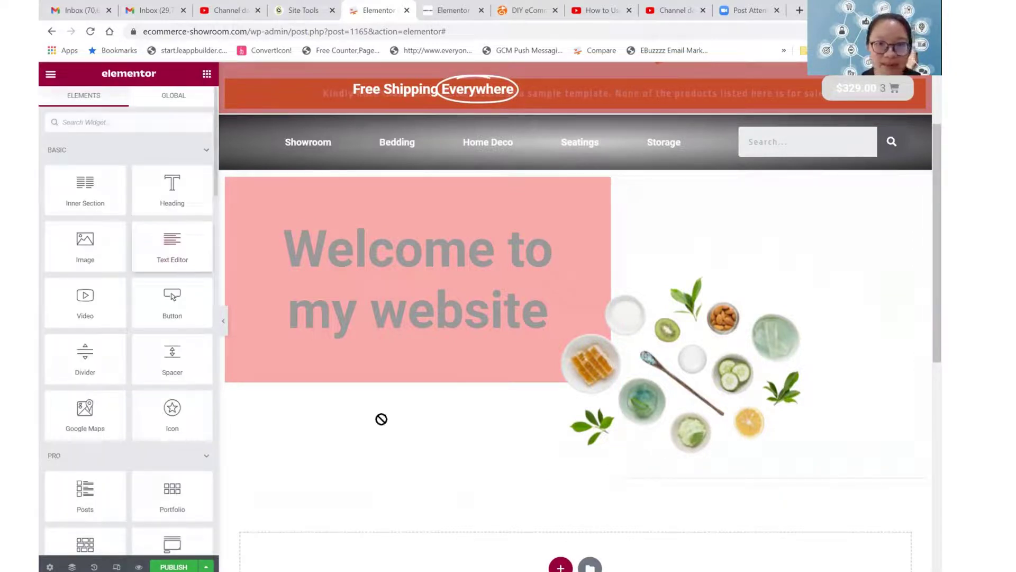
drag(392, 360, 389, 355)
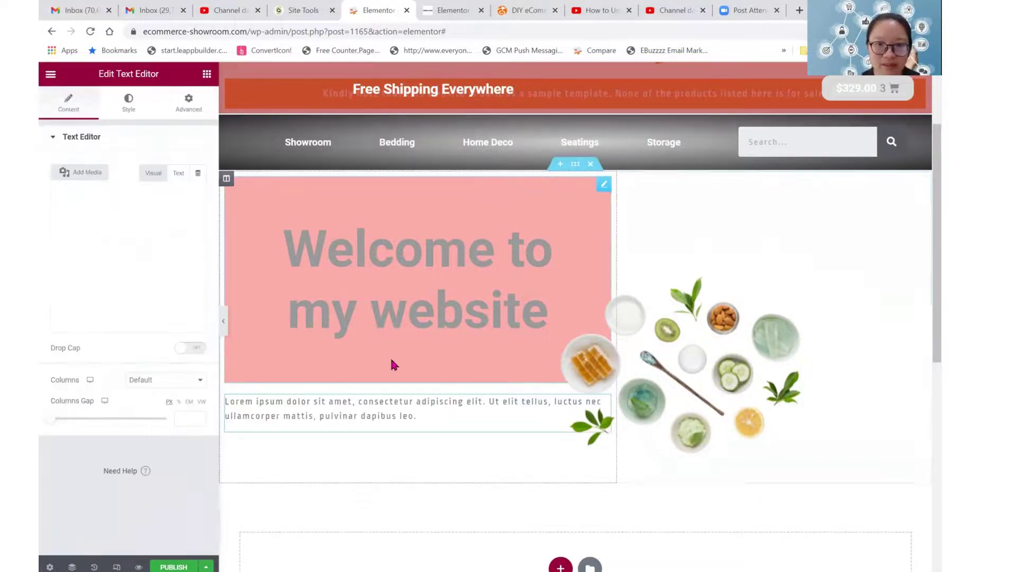
click(128, 98)
click(189, 100)
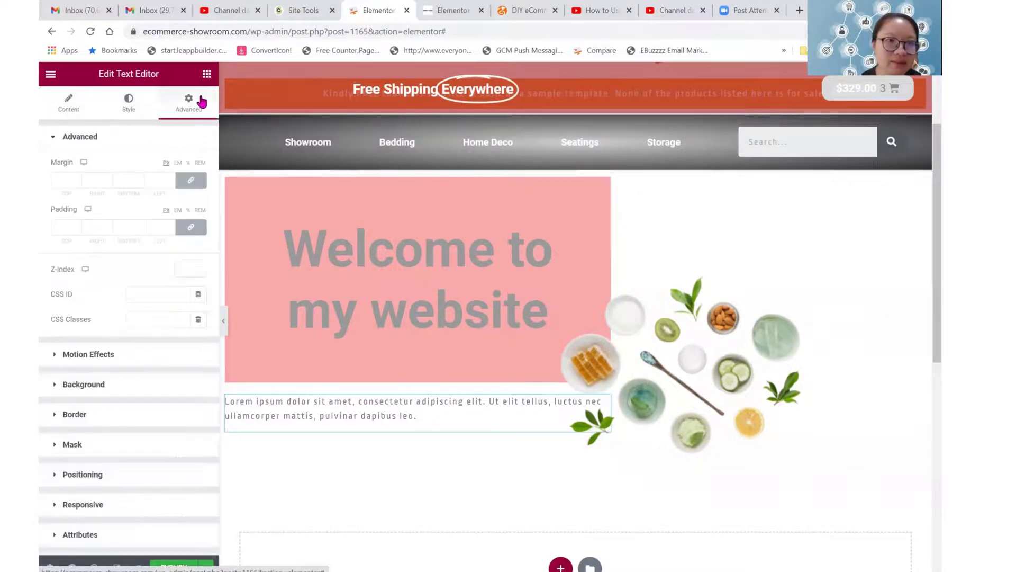
click(106, 387)
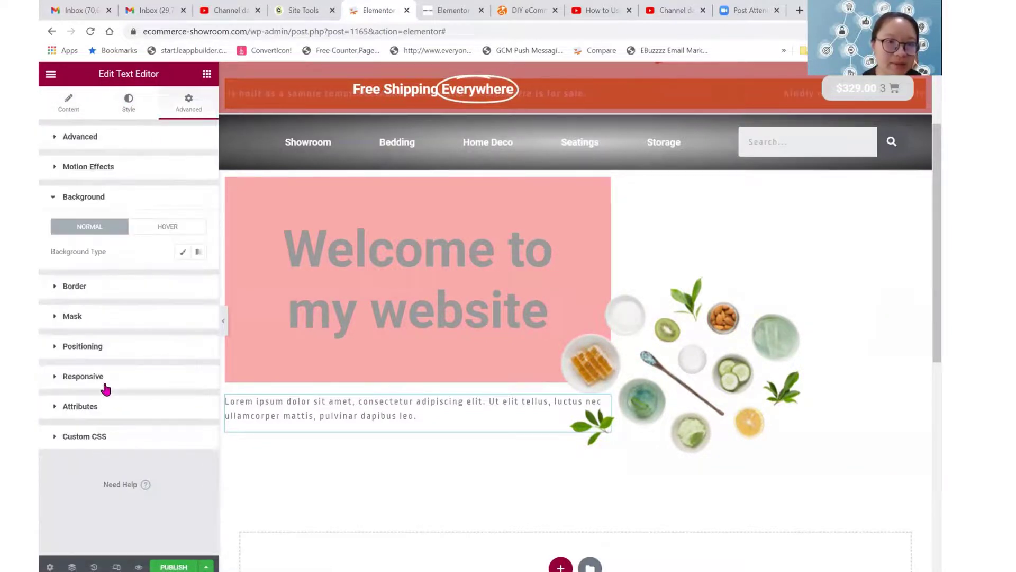
click(180, 253)
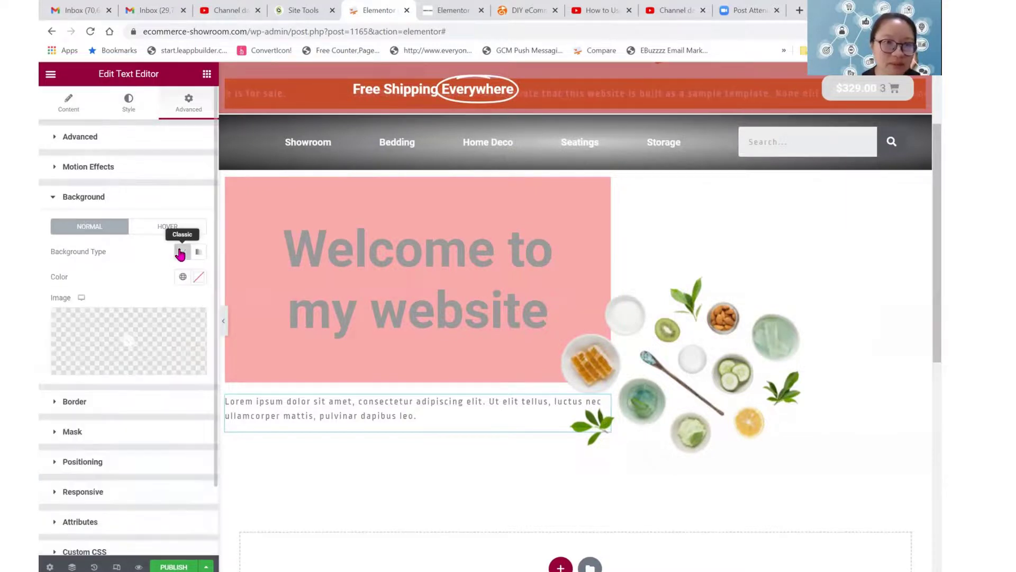
click(200, 278)
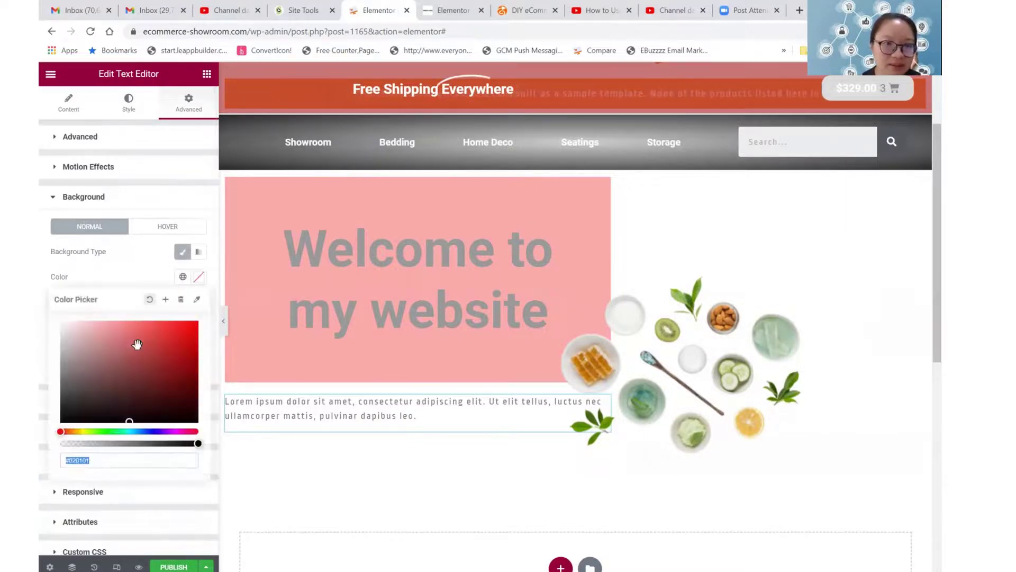
click(81, 324)
drag(81, 324, 126, 356)
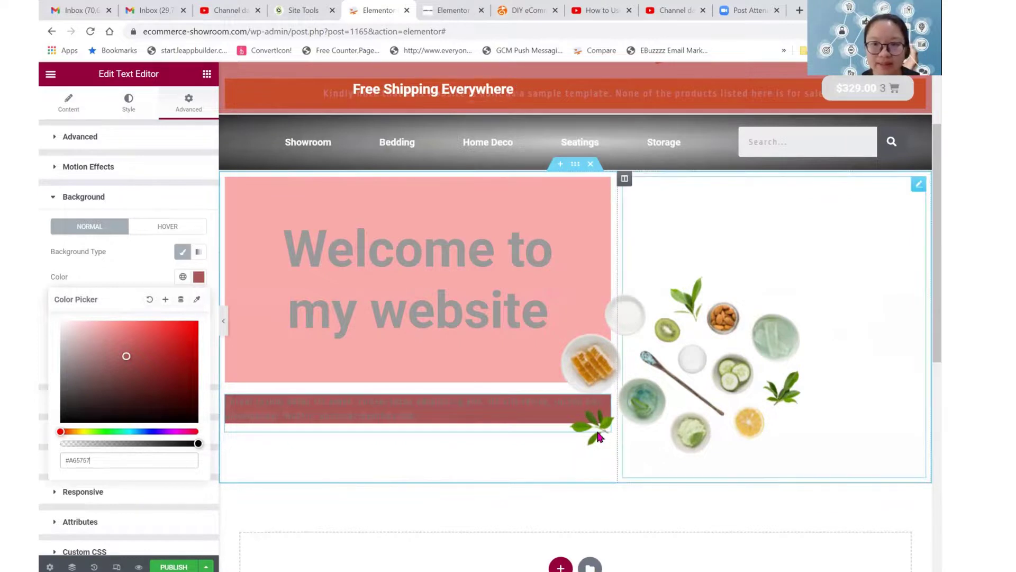
click(713, 491)
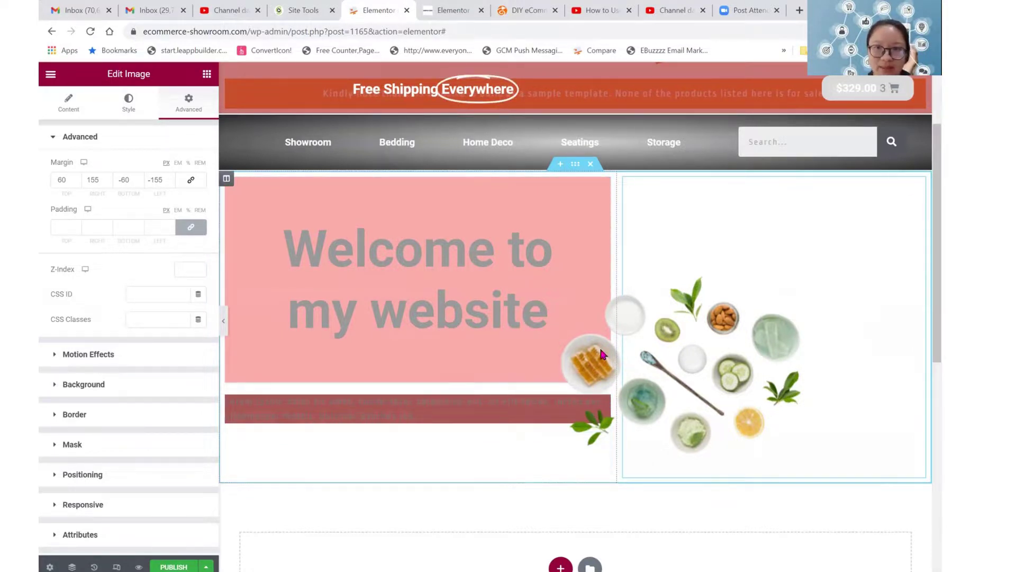
click(501, 412)
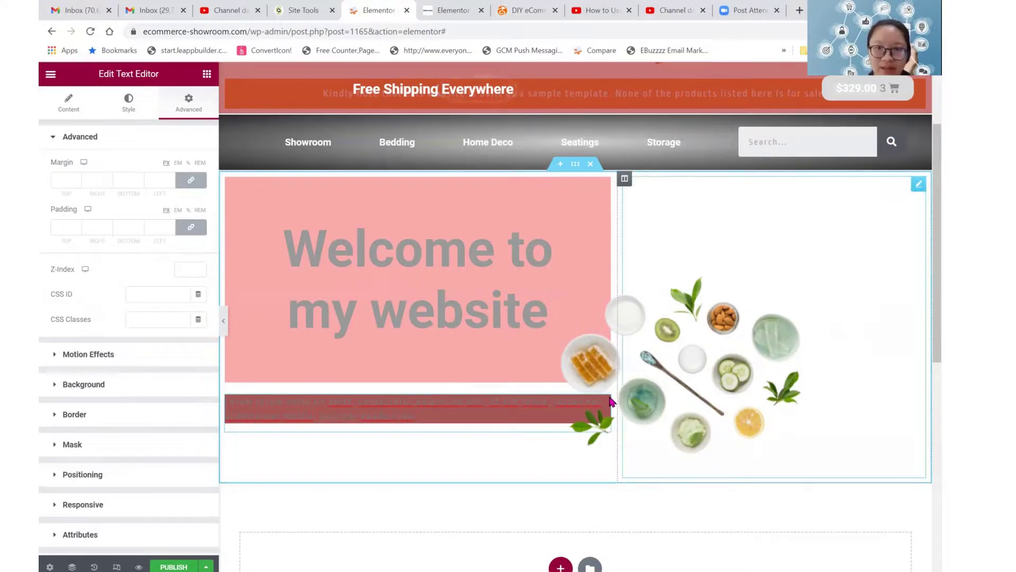
click(367, 287)
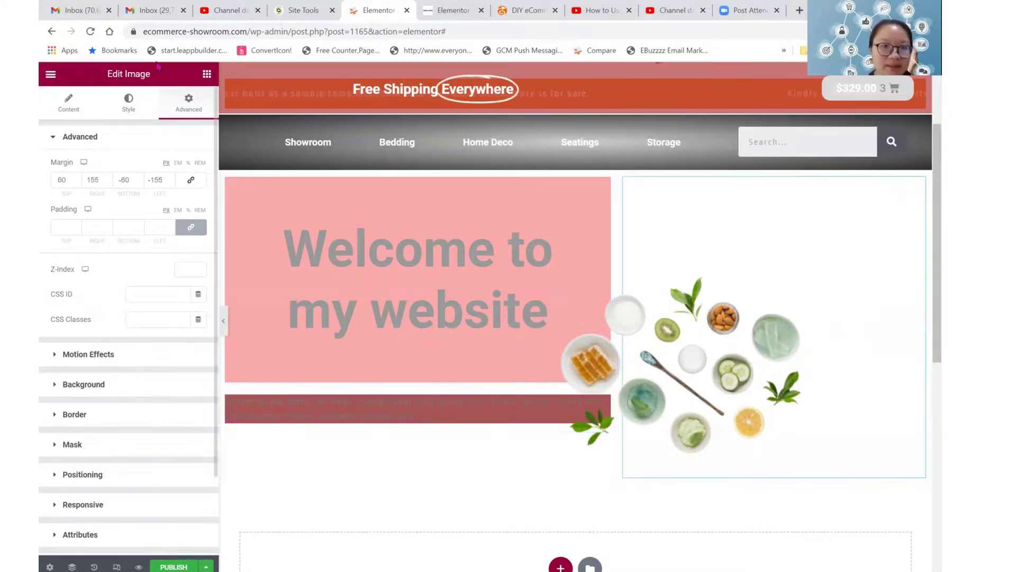
Try linked margins of -10 px on the text block and reset all four sides to 0.
click(302, 405)
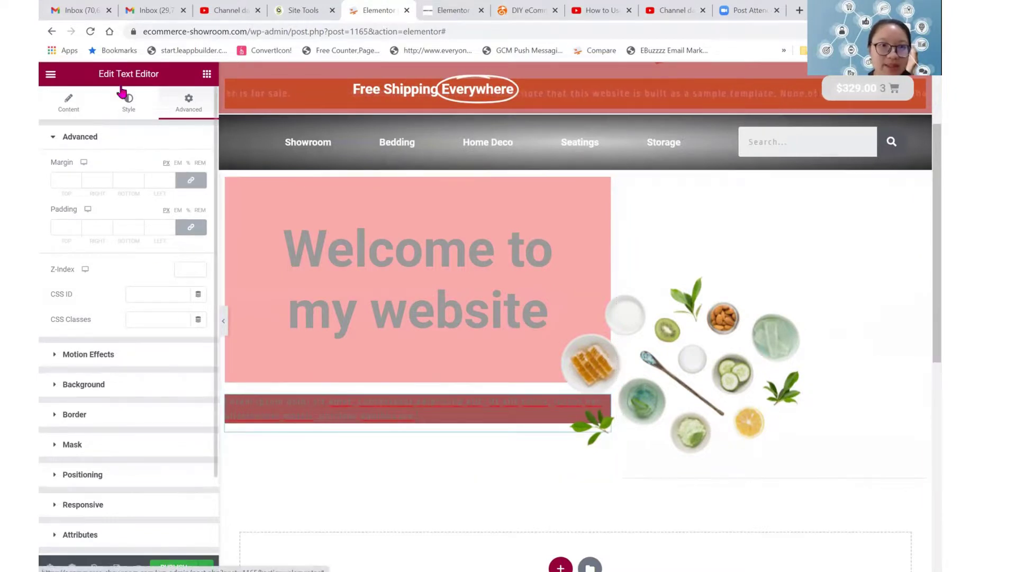
click(76, 183)
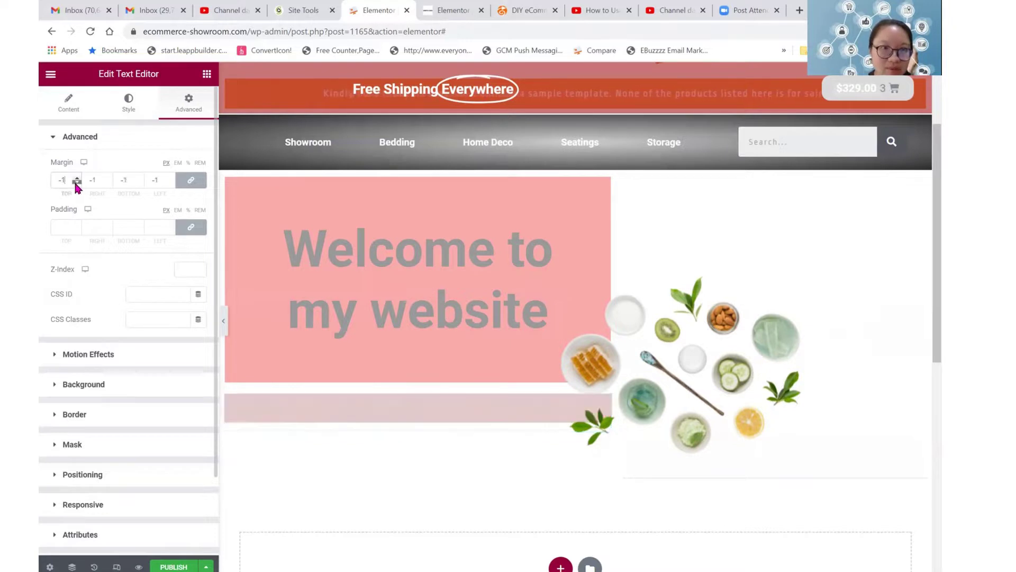
double_click(155, 179)
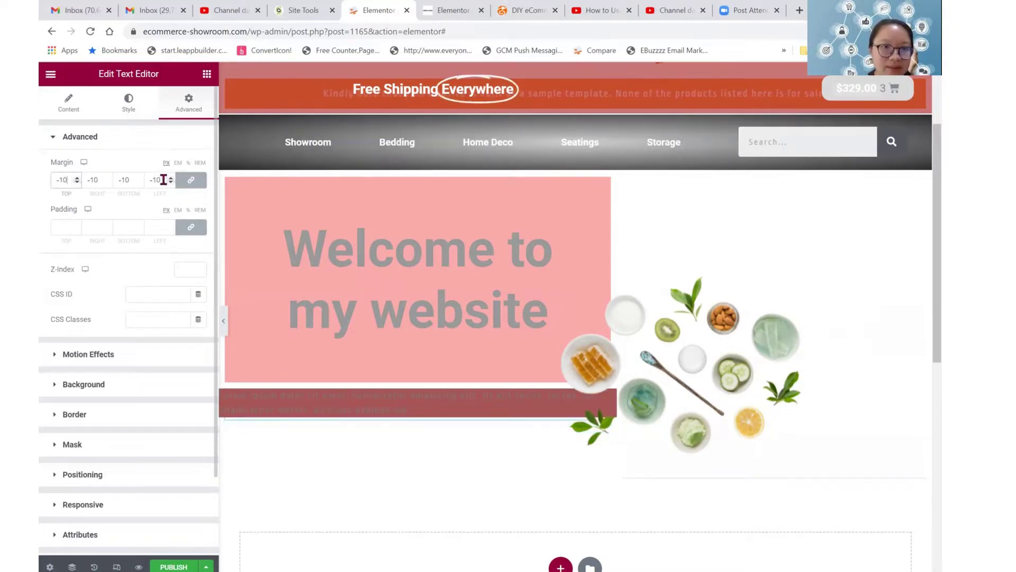
text(0)
Unlink the text block's margins and set the top margin to -21 px and the bottom margin to 21 px.
click(178, 181)
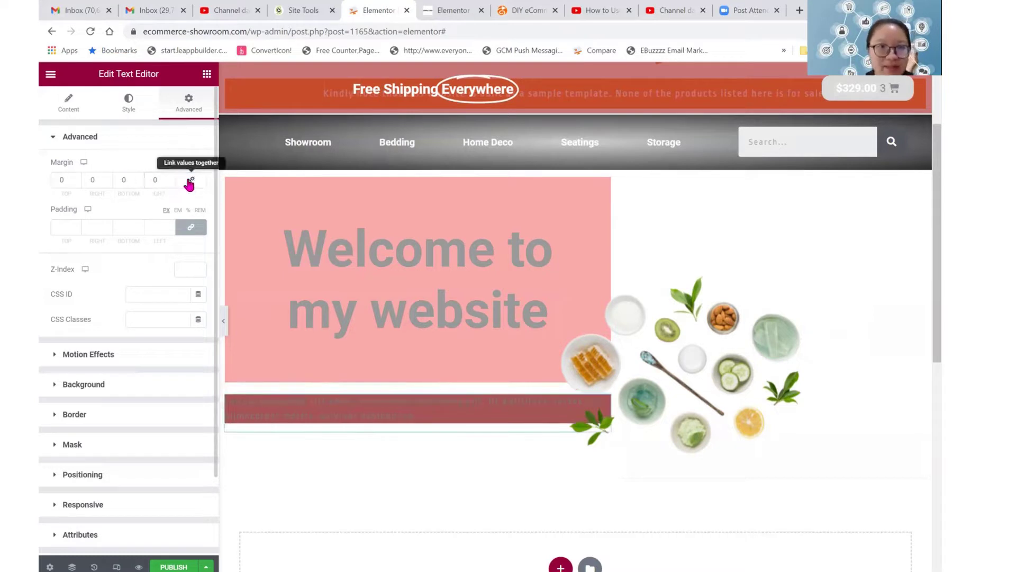
drag(76, 183, 76, 183)
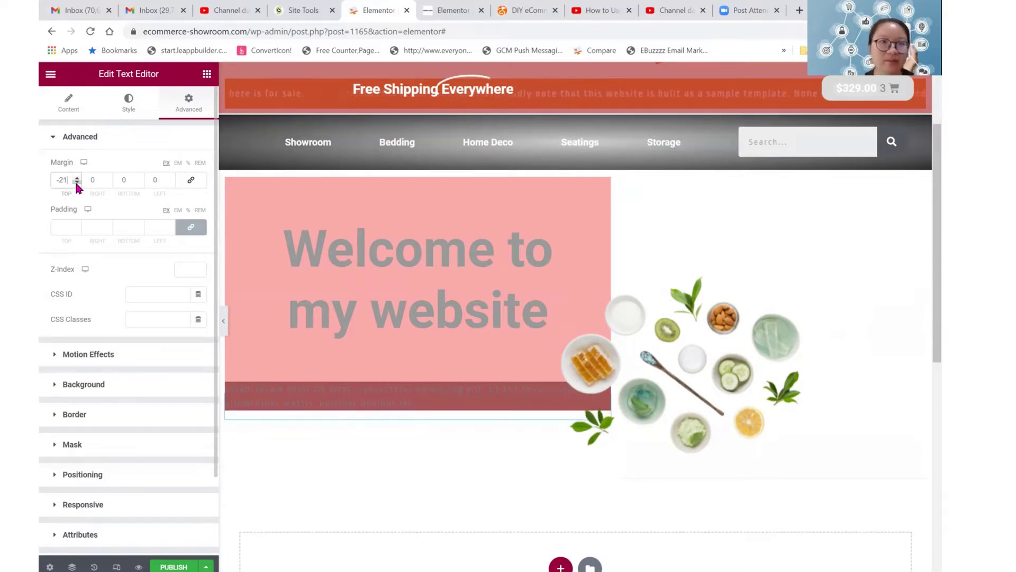
click(130, 180)
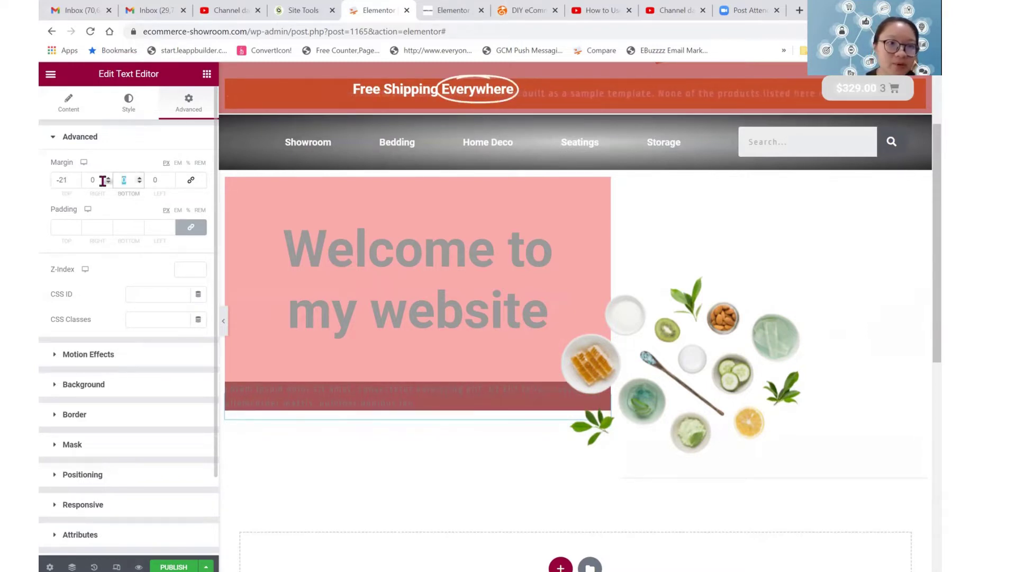
text(21)
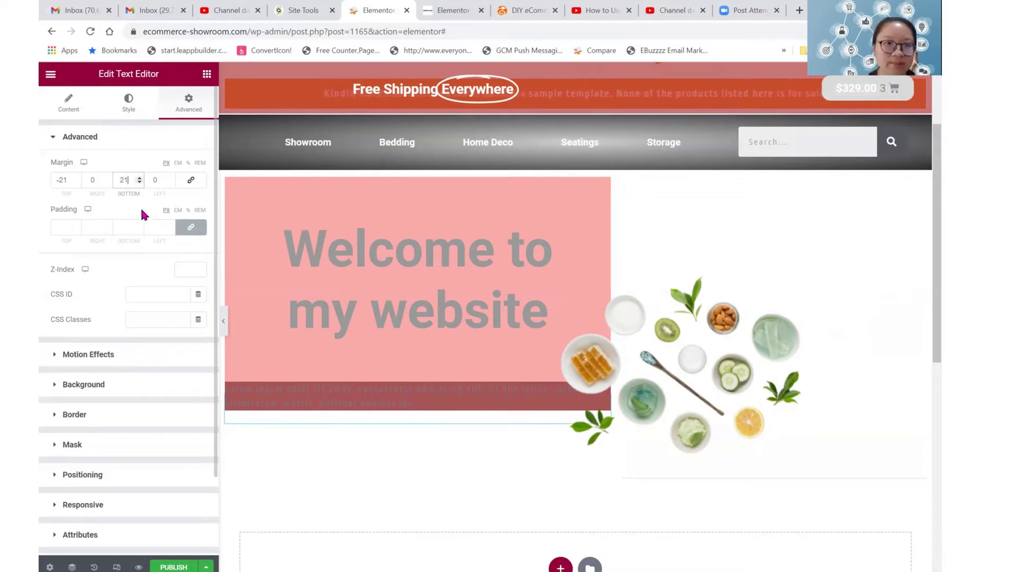